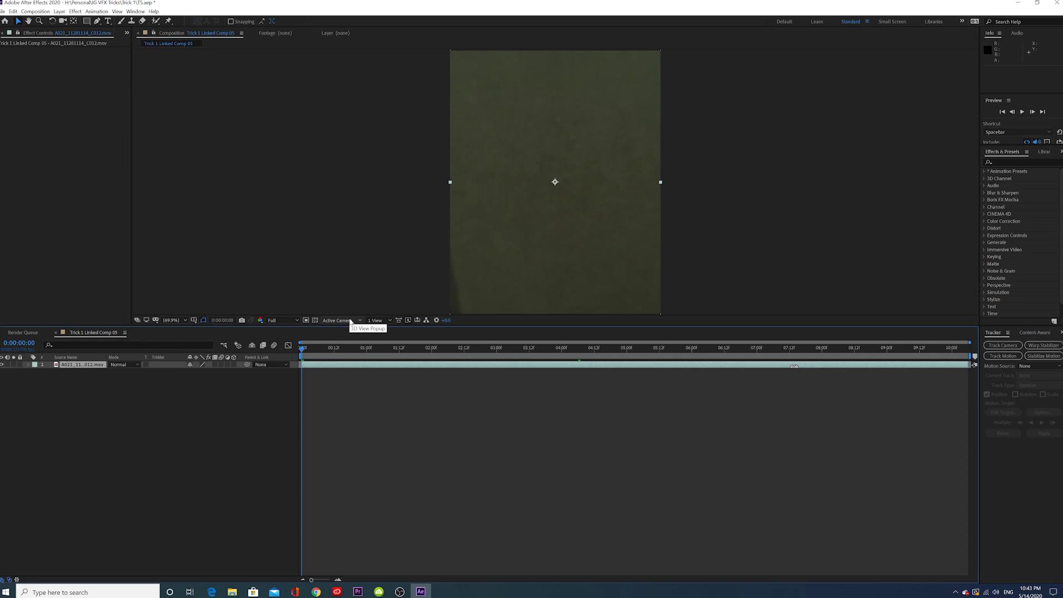
- Reframe the footage layer vertically by setting its Position to 540, 999
left_click_drag(317, 347, 619, 316)
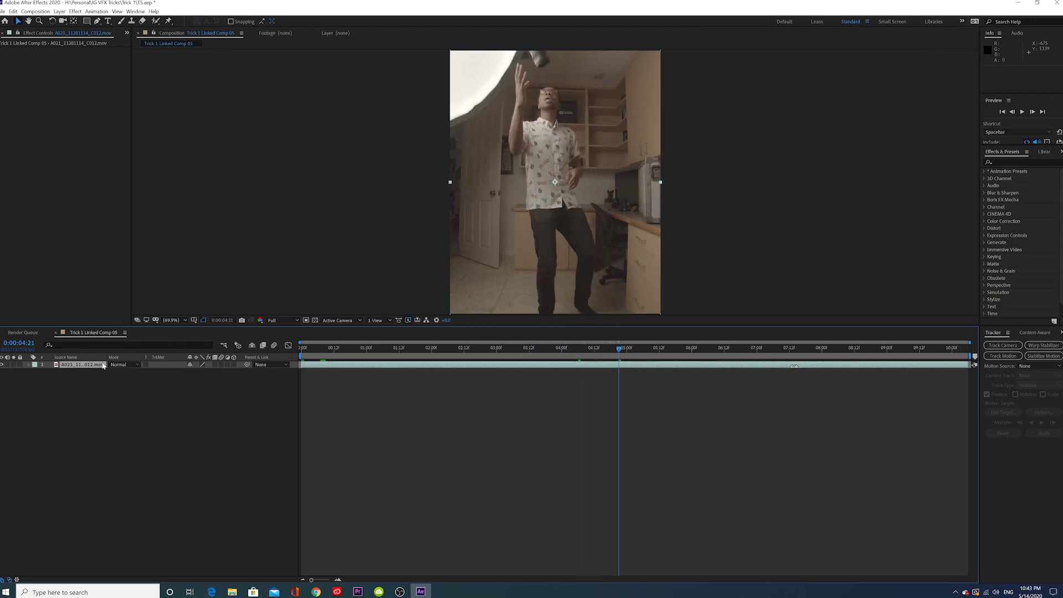
left_click(28, 366)
left_click(36, 373)
left_click(69, 386)
left_click_drag(205, 387, 404, 417)
- Go to 0:00:04:23, where the tossed lens hangs in the air, and duplicate the footage layer
left_click_drag(551, 353, 625, 333)
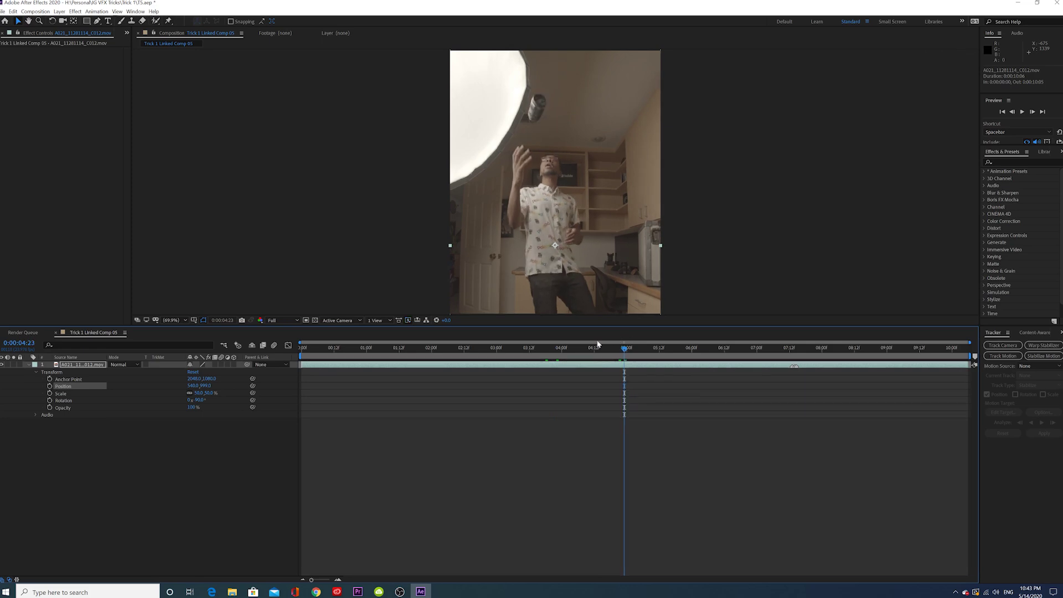
left_click(70, 366)
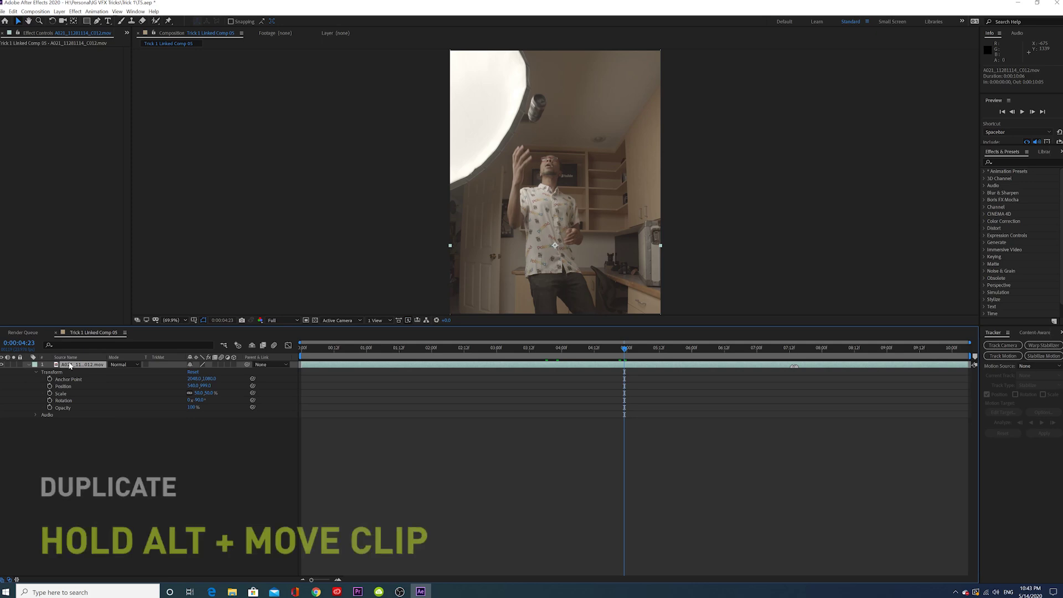
key("ctrl+d")
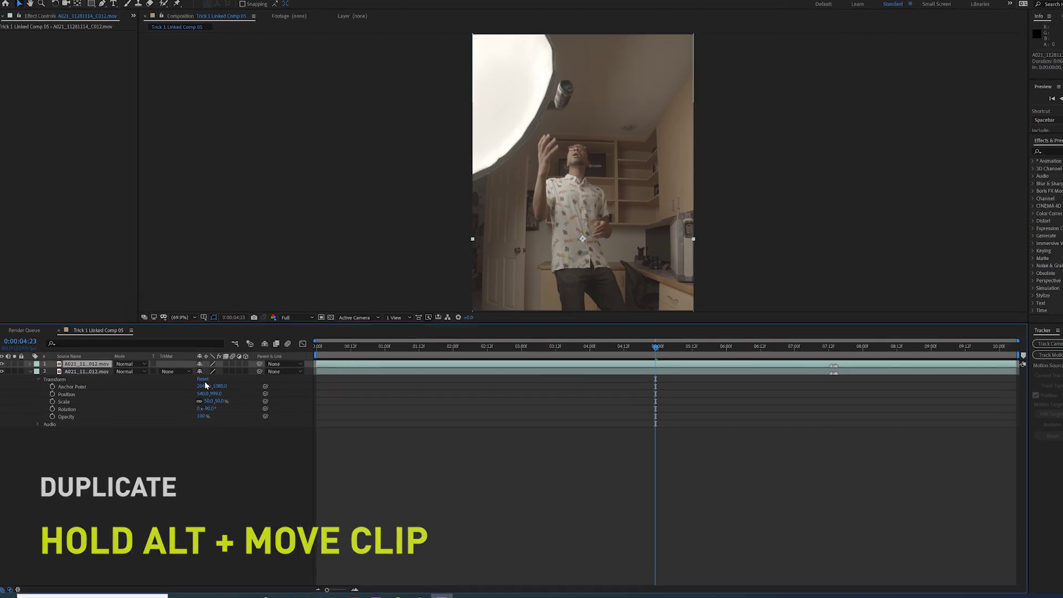
- Rename the lower copy of the footage layer as Main Footage
right_click(83, 371)
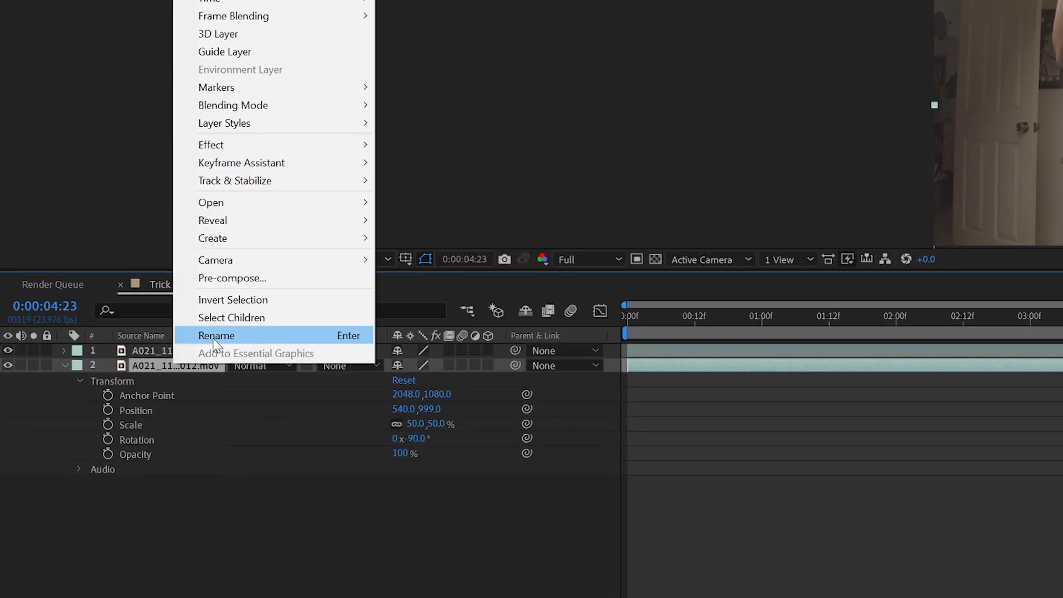
left_click(203, 338)
type("Ma")
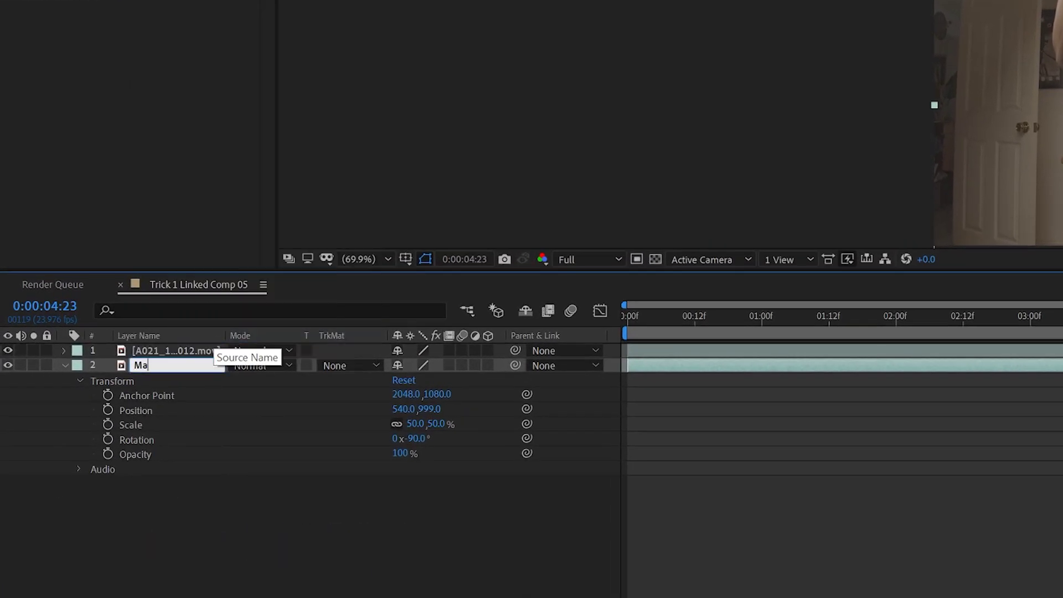
type("in Footage")
- Rename the upper copy of the footage layer as Frozen Lens 1
right_click(186, 351)
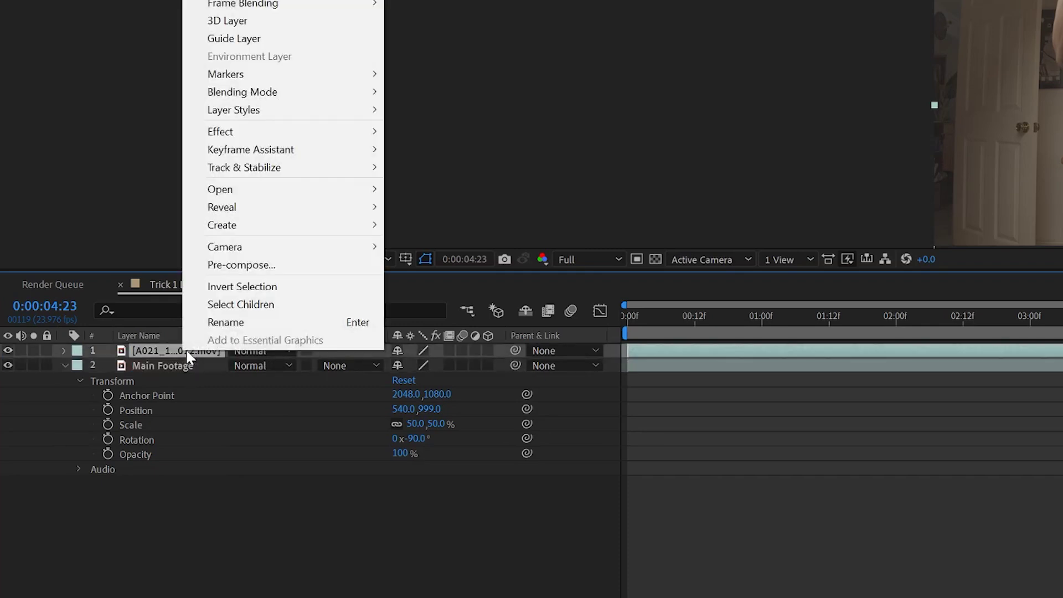
left_click(244, 324)
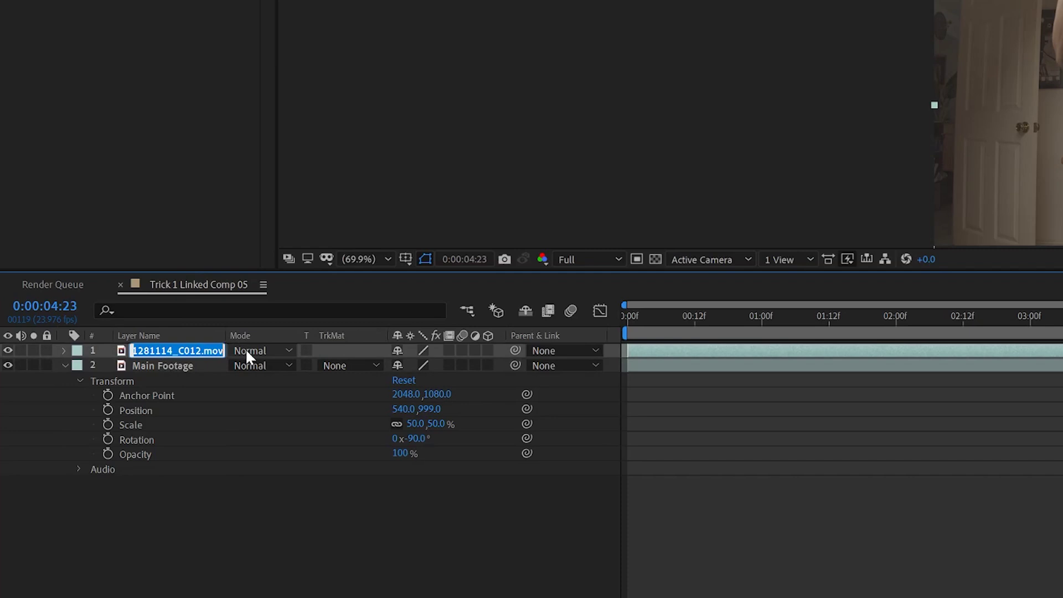
type("Len")
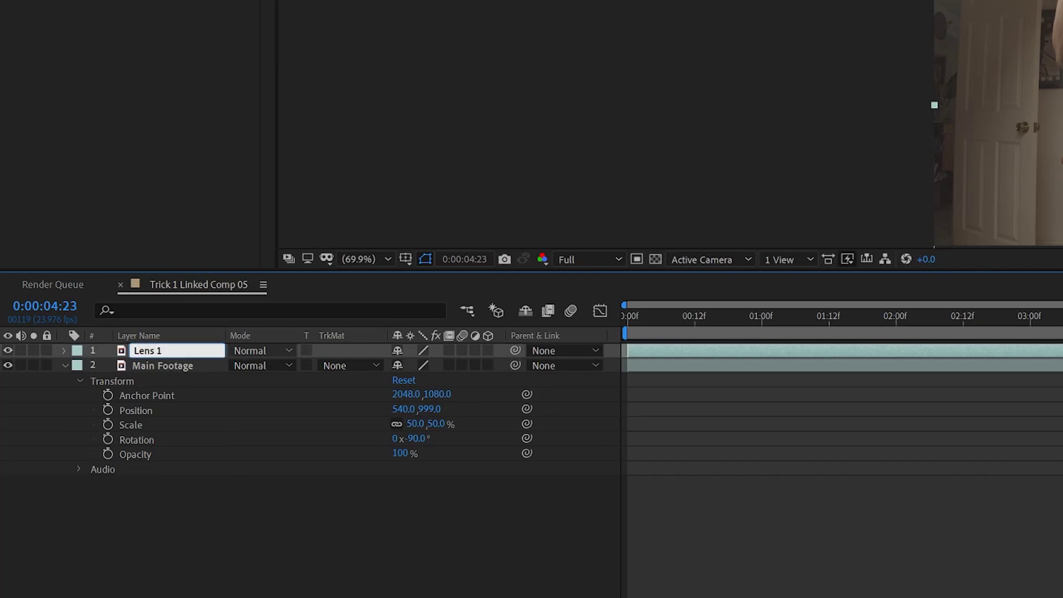
type("s 1")
key("Home")
type("Frozen")
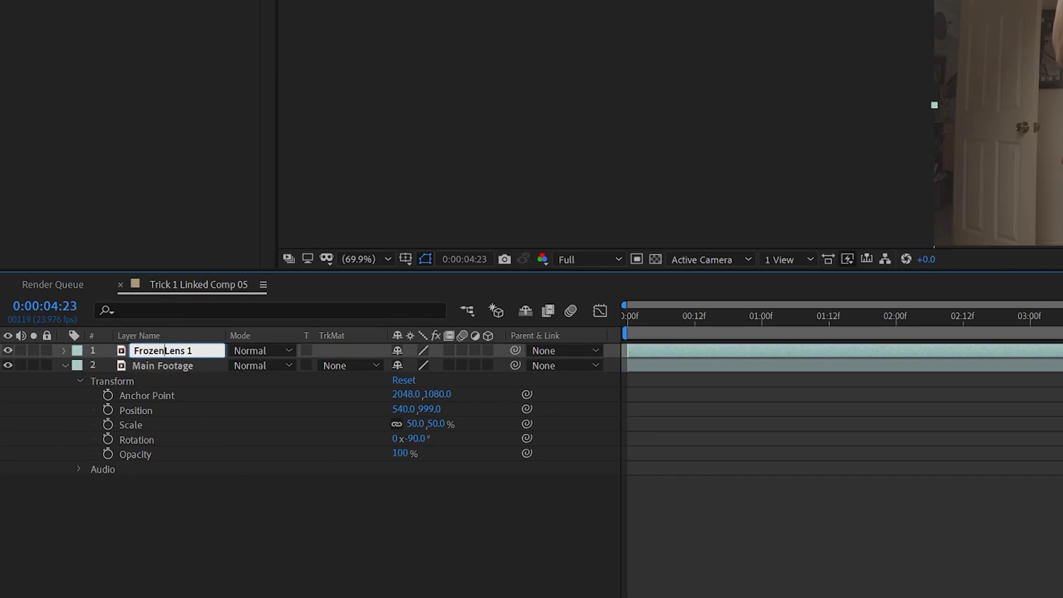
key("Return")
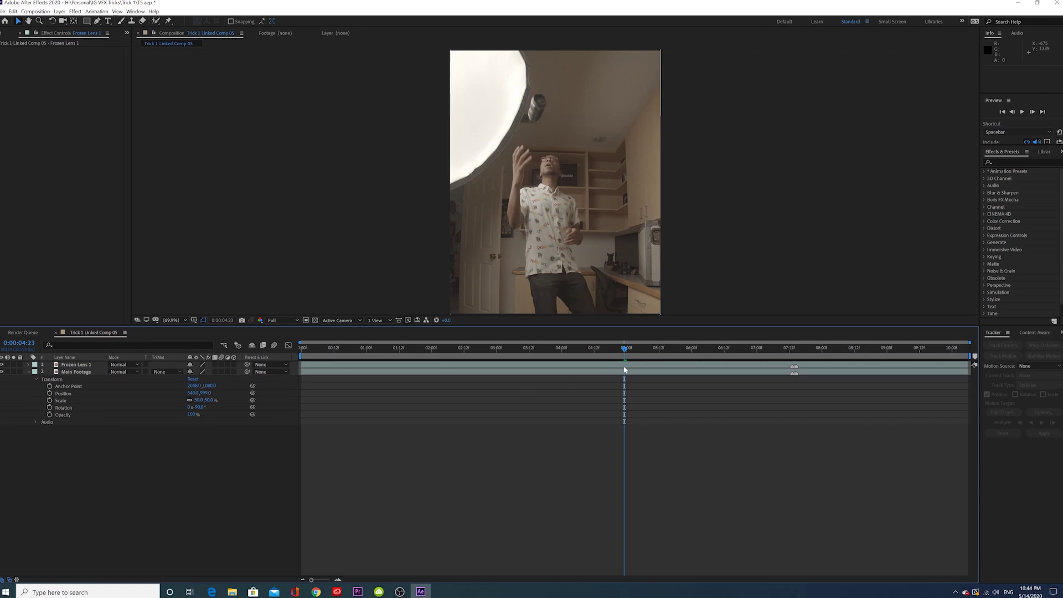
- Freeze the Frozen Lens 1 layer on the frame at 0:00:04:23 and trim the layer's start to that frame
right_click(625, 365)
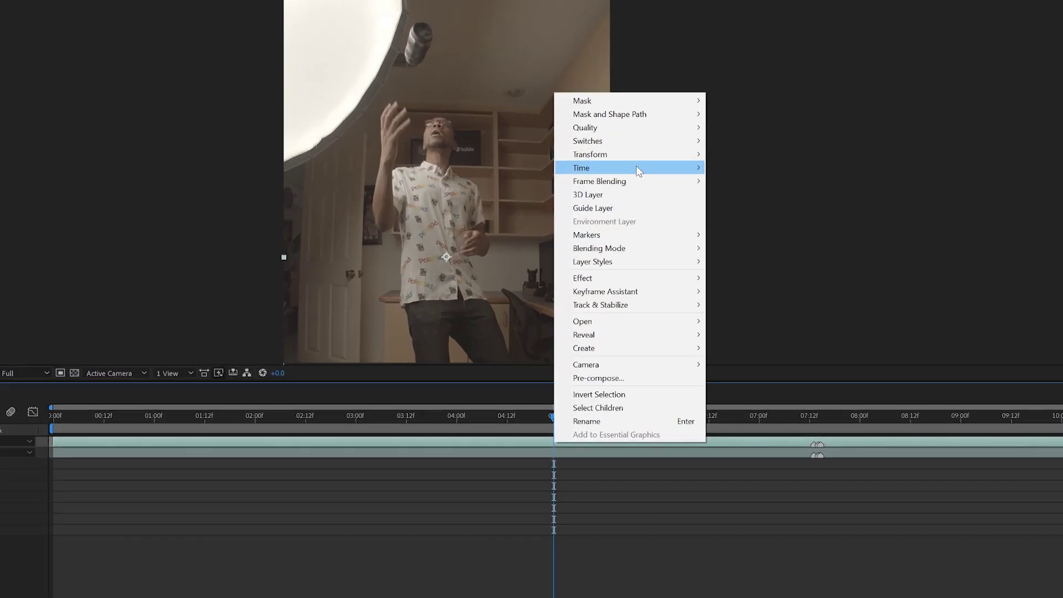
mouse_move(700, 188)
left_click(731, 200)
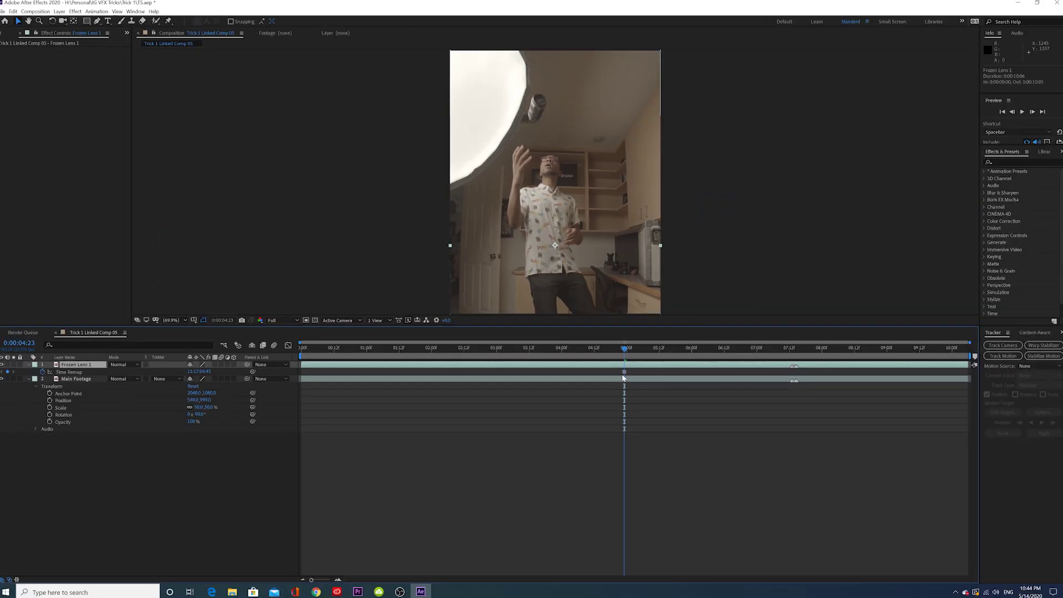
mouse_move(624, 374)
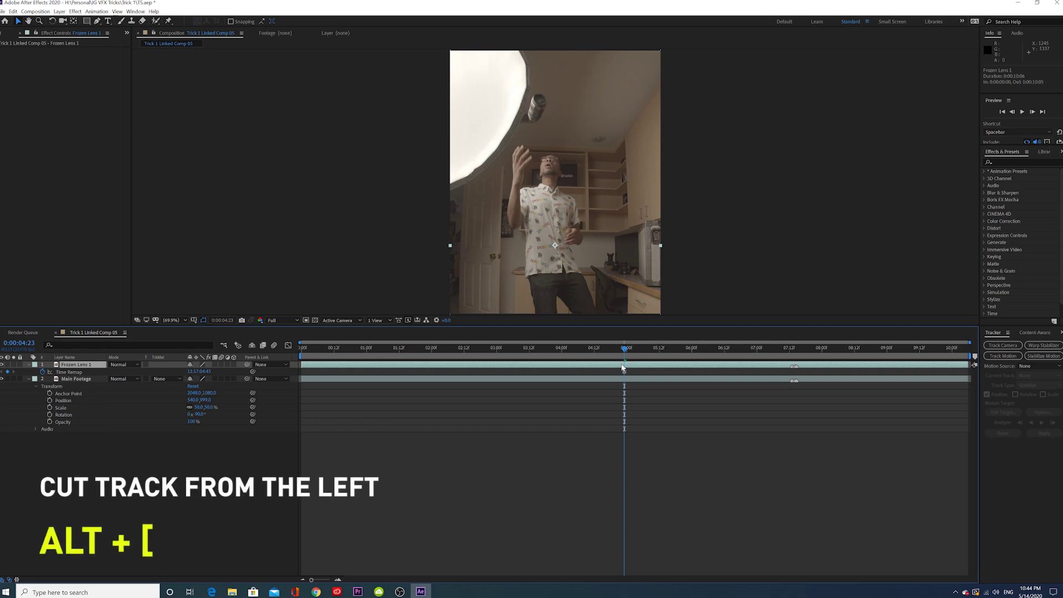
key("alt+bracketleft")
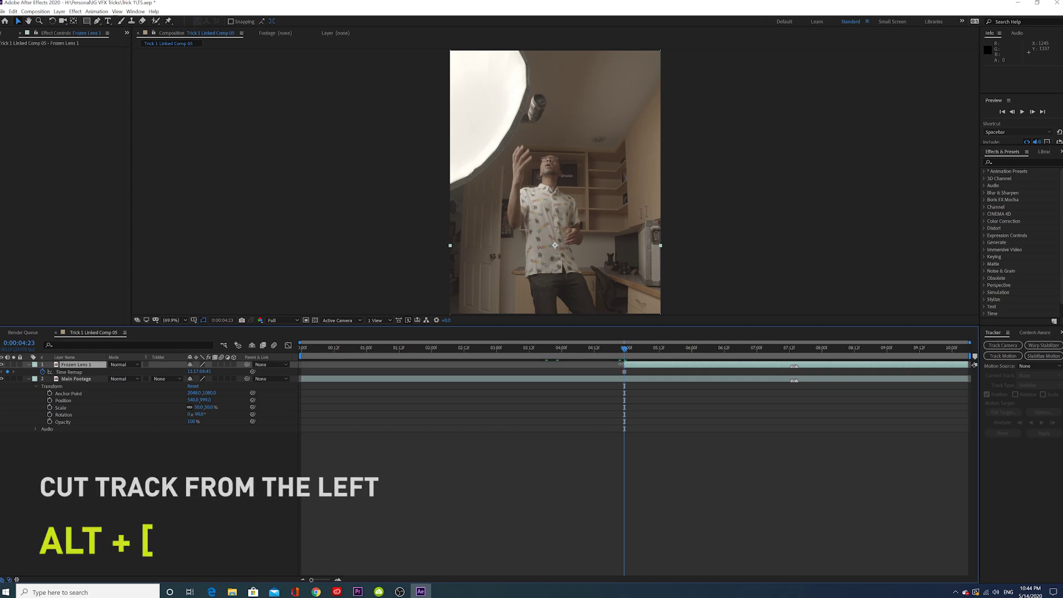
left_click_drag(621, 356, 527, 378)
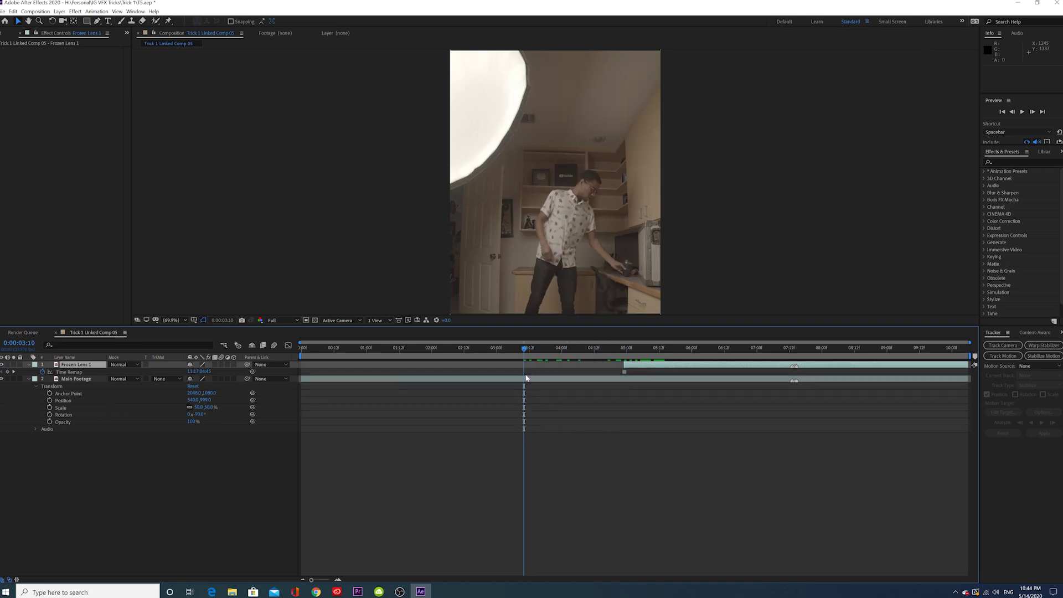
- At 0:00:05:06, draw a closed Pen tool mask around the airborne lens on the Frozen Lens 1 layer
left_click_drag(593, 353, 646, 355)
left_click(640, 369)
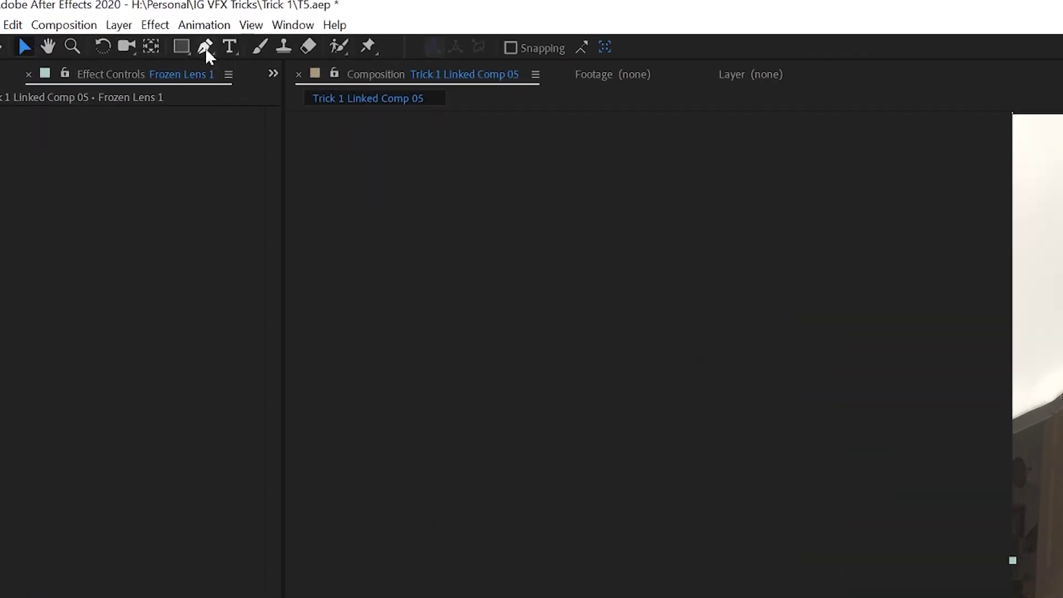
left_click(98, 21)
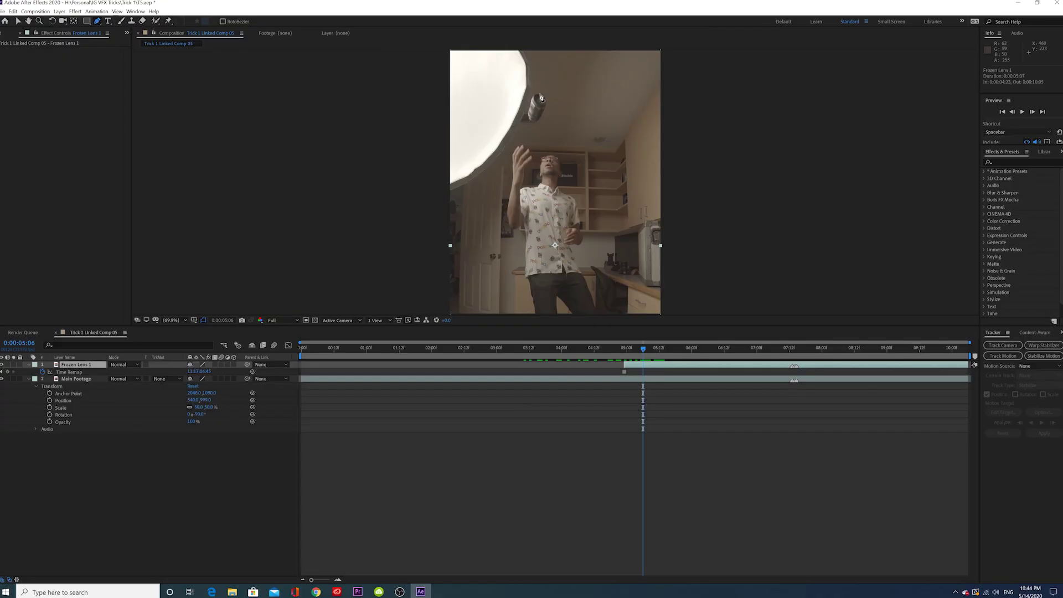
left_click(537, 93)
left_click(530, 98)
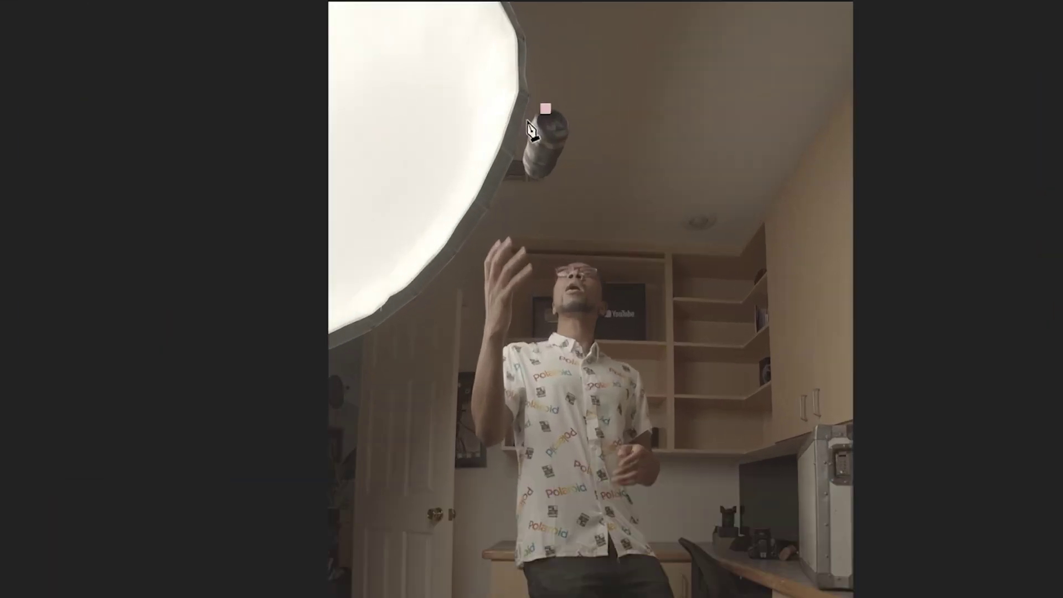
left_click(527, 107)
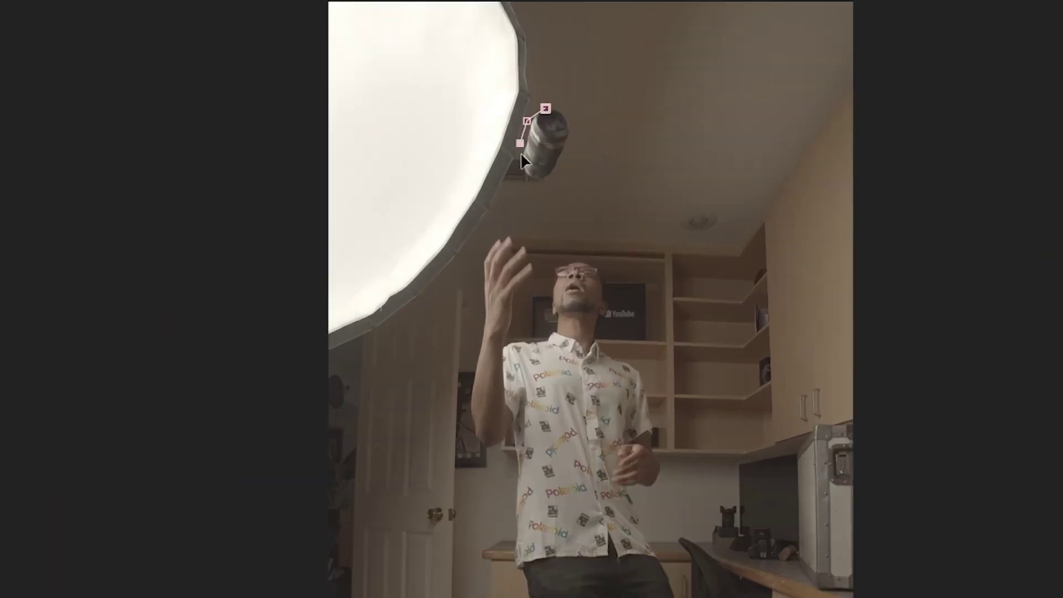
left_click(520, 167)
left_click(528, 181)
left_click(561, 165)
left_click(571, 136)
left_click(546, 107)
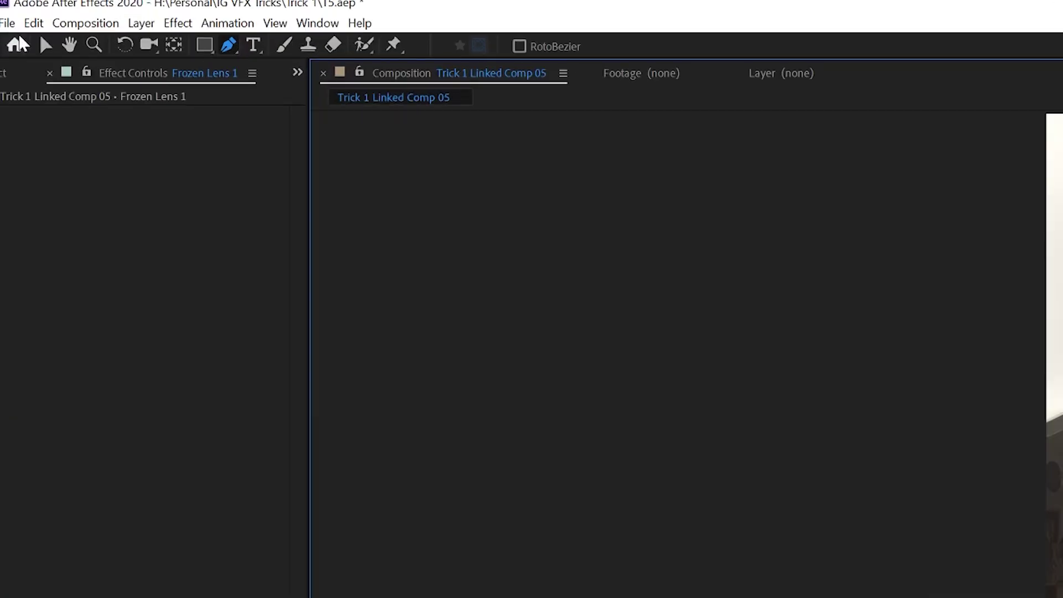
key("v")
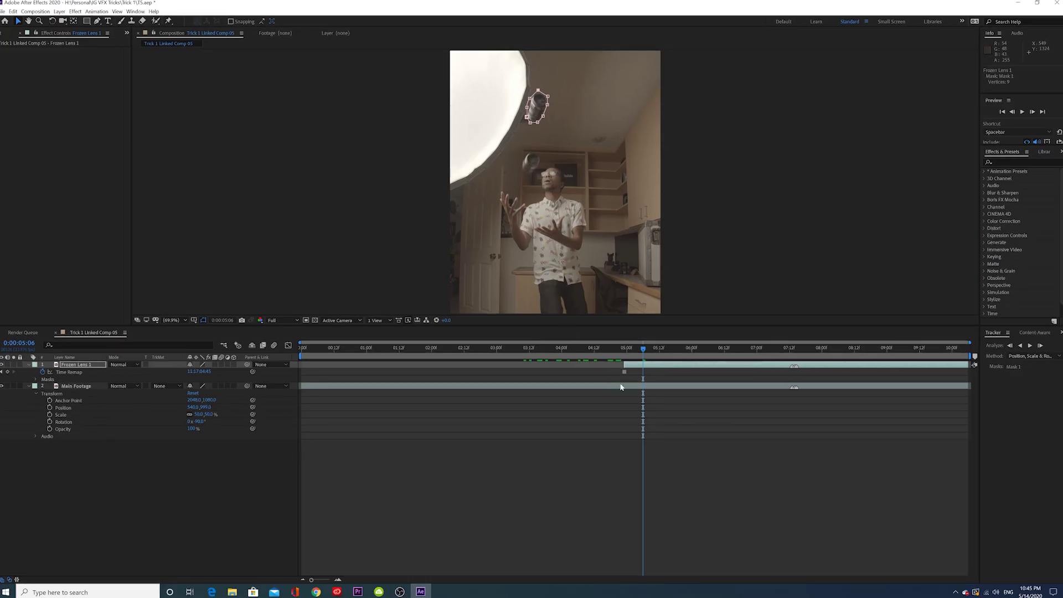
- Scrub between 0:00:05:03 and 0:00:05:08 to check the masked lens over the footage, and expand the Frozen Lens 1 properties
mouse_move(641, 348)
left_mouse_down()
mouse_move(576, 348)
mouse_move(735, 334)
mouse_move(636, 360)
left_mouse_up()
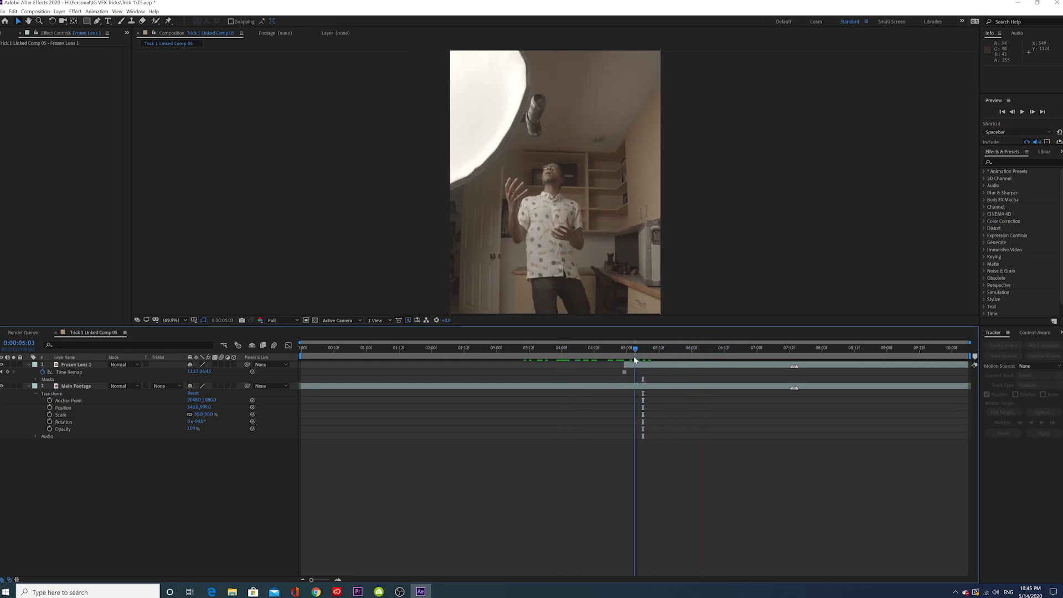
left_click(29, 365)
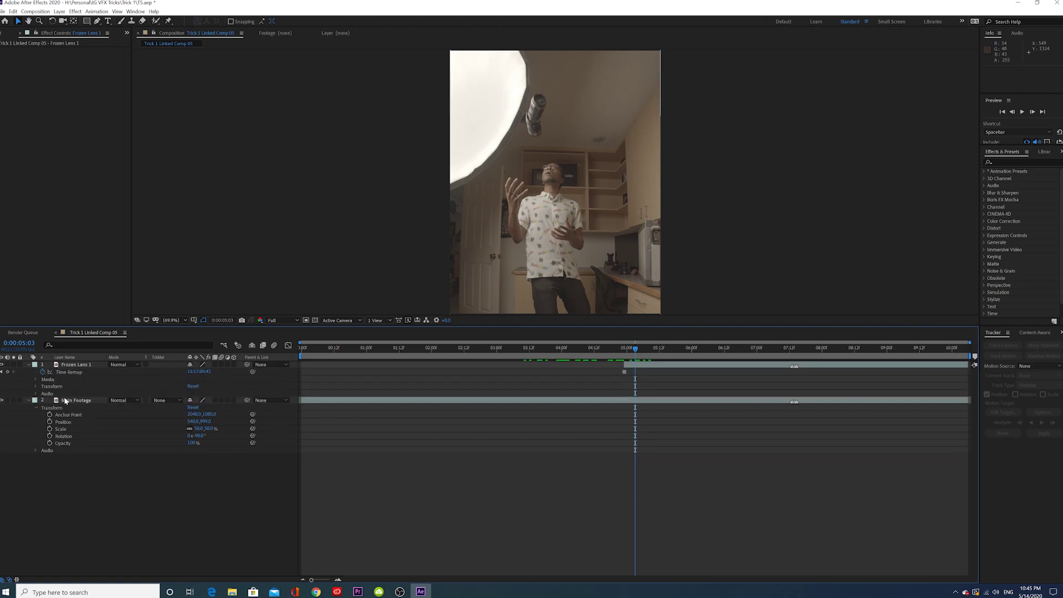
left_click_drag(636, 352, 649, 353)
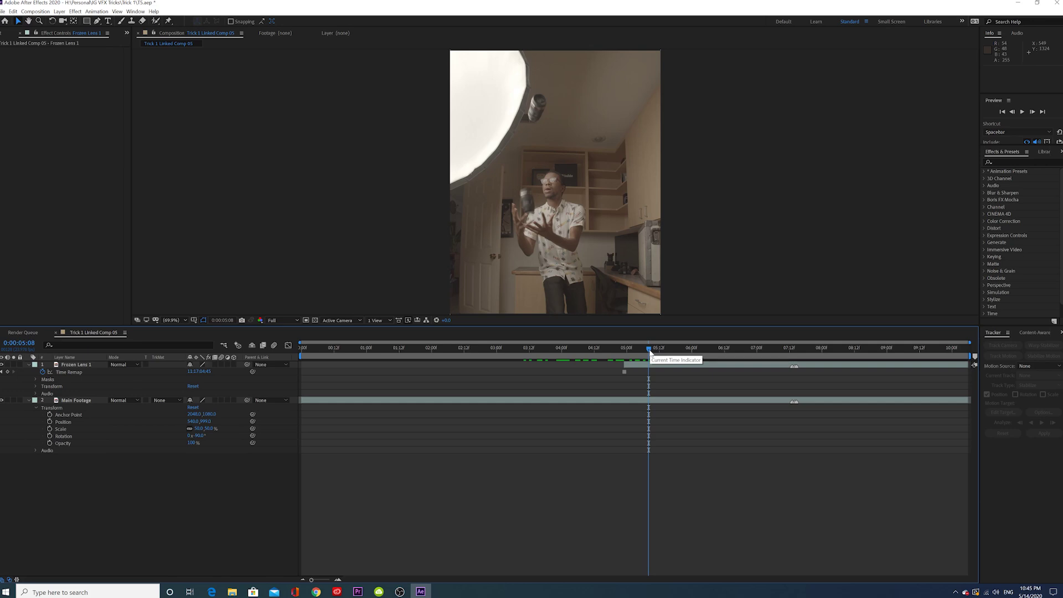
- Switch to Chrome and find the expression code in the School of Motion article on the After Effects bounce expression
mouse_move(316, 592)
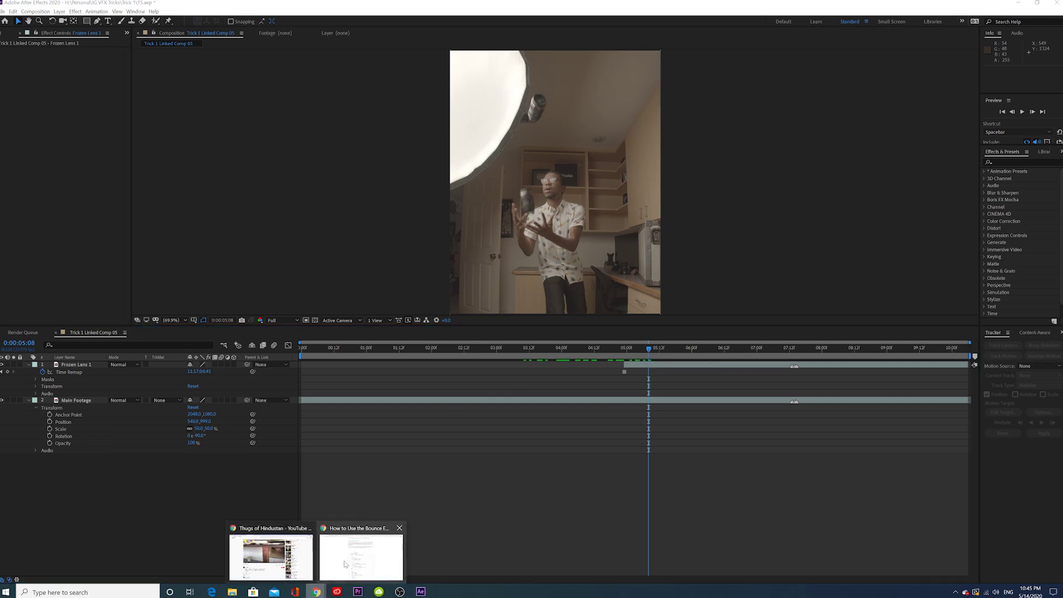
left_click(344, 565)
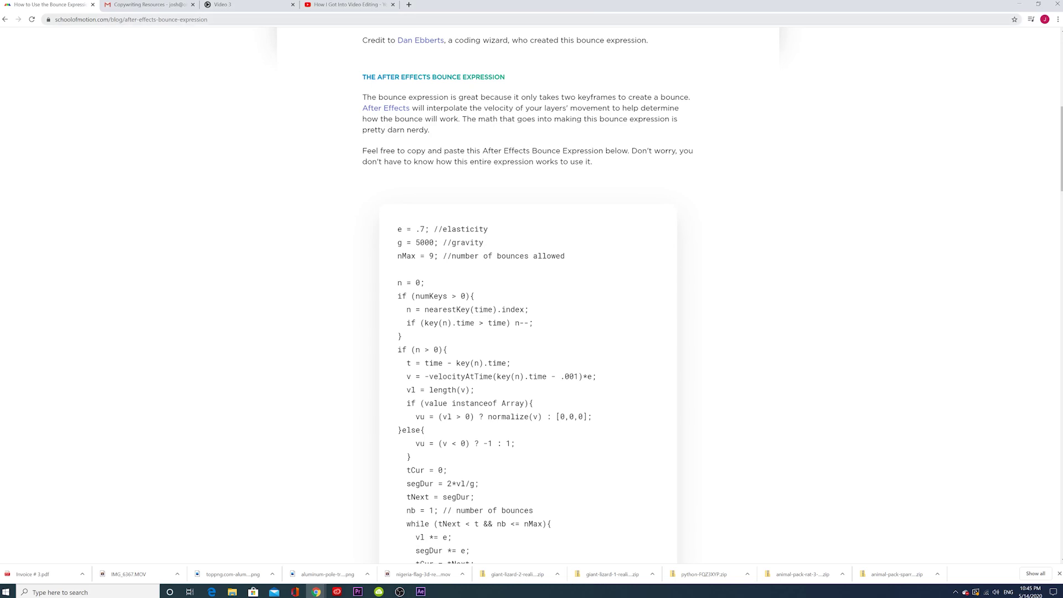
scroll(531, 299, "up", 8)
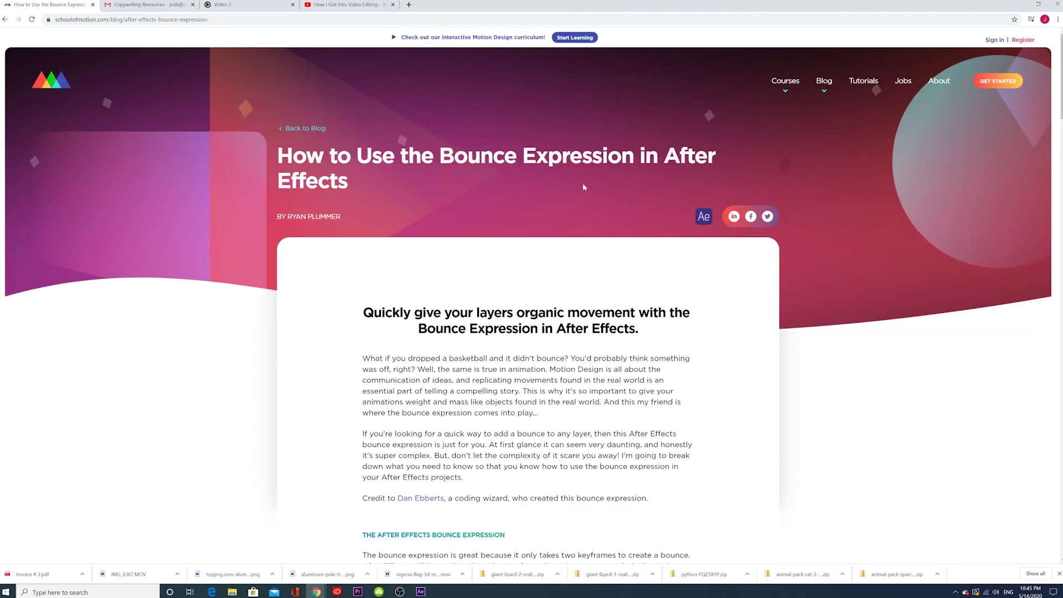
scroll(410, 211, "down", 8)
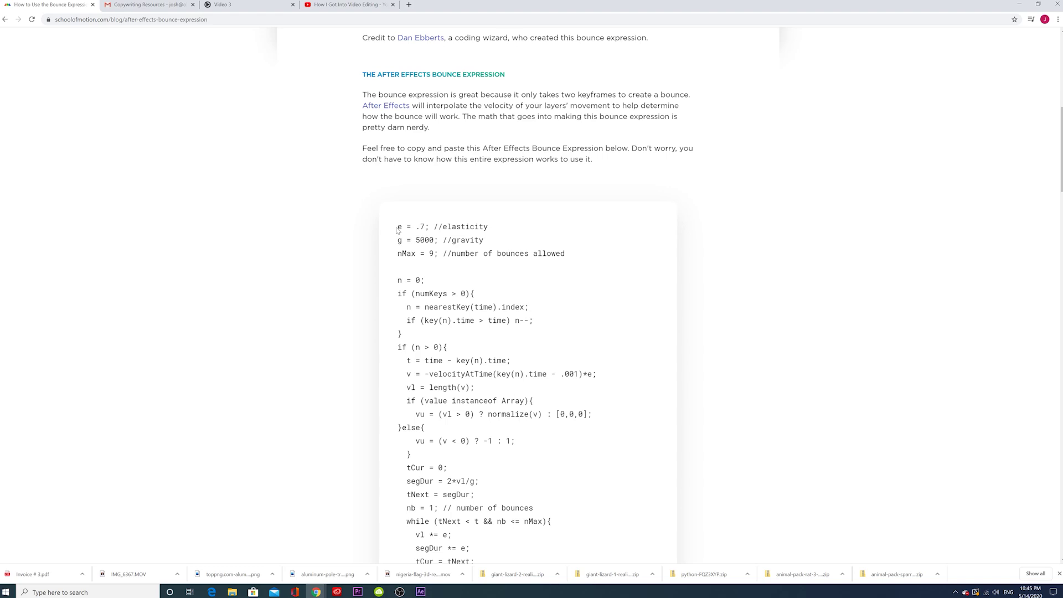
- Copy the entire bounce expression, from the elasticity line to the final value line, and switch back to After Effects
left_click_drag(399, 228, 426, 228)
left_click_drag(418, 74, 434, 75)
scroll(441, 100, "up", 13)
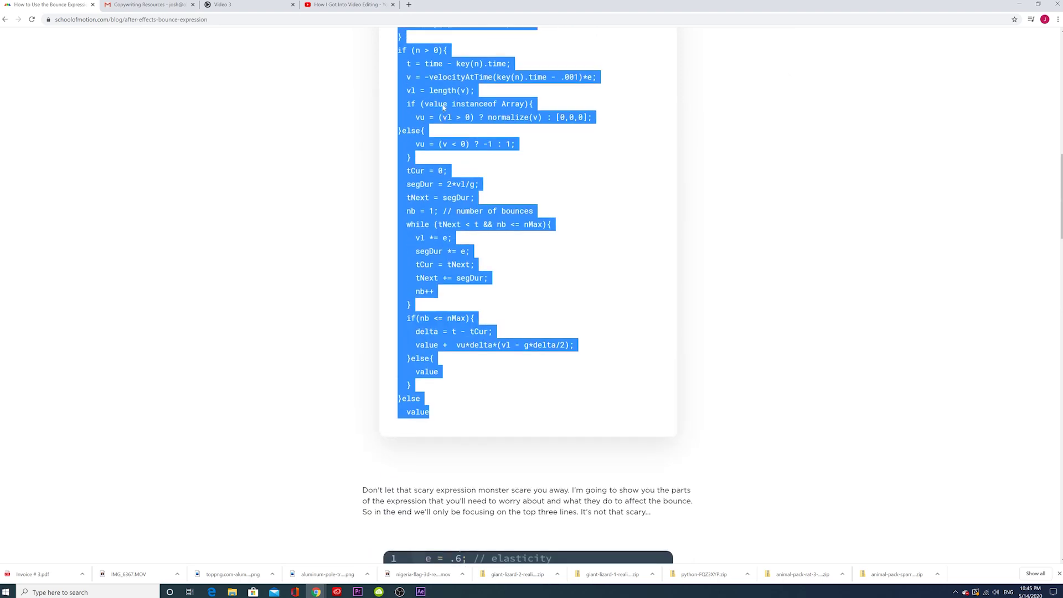
scroll(427, 160, "down", 5)
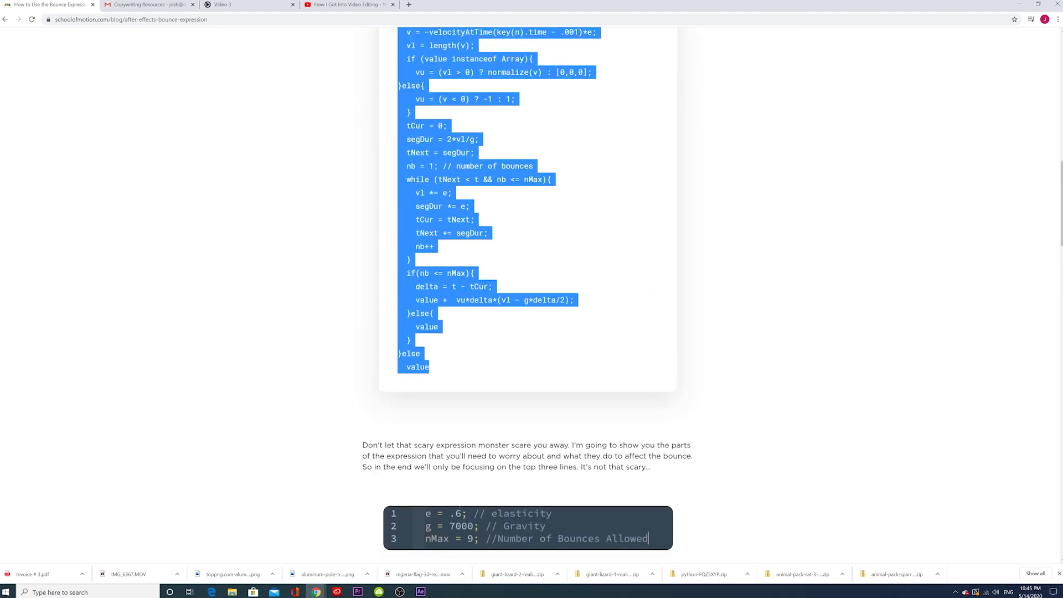
right_click(438, 150)
left_click(460, 158)
left_click(420, 591)
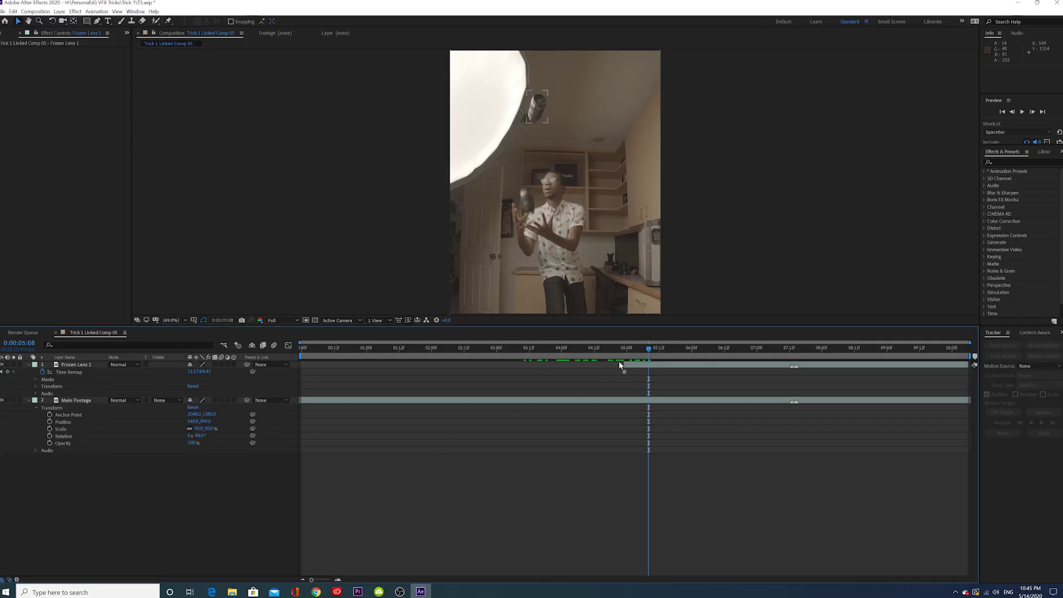
- Preview the section around the lens freeze, stopping at 0:00:05:05
left_click_drag(631, 357, 576, 361)
key("space")
key("space")
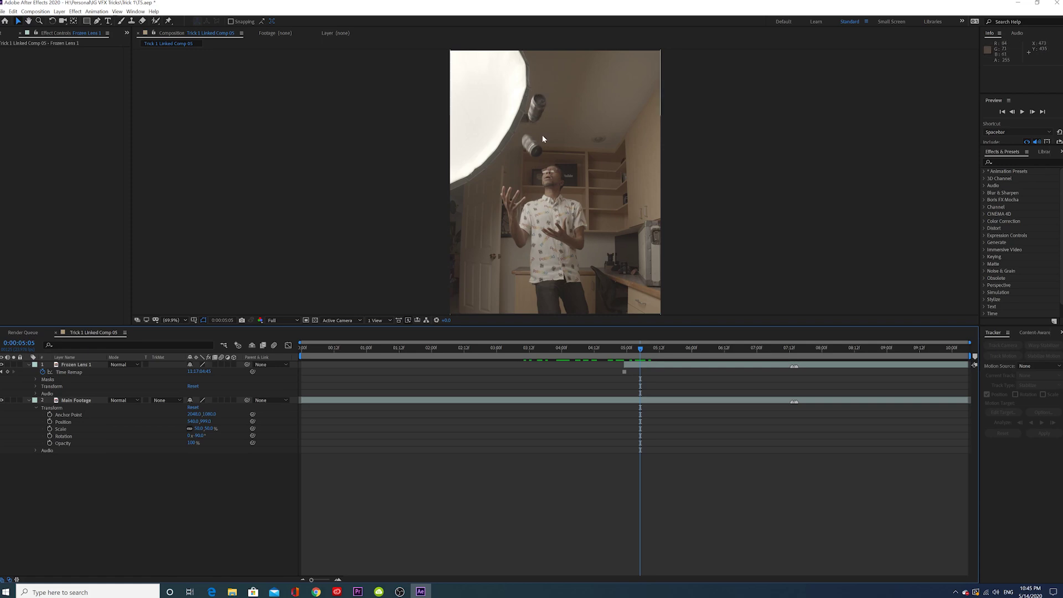
- Add an expression to Frozen Lens 1's Position property and replace its default code with the copied bounce expression
left_click(36, 387)
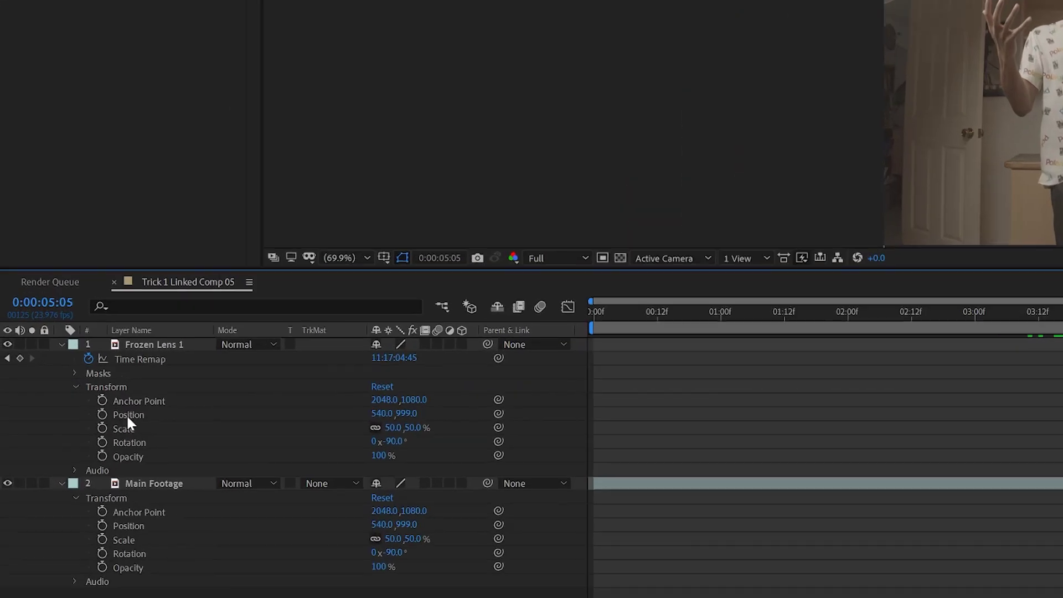
left_click(62, 400)
left_click(261, 14)
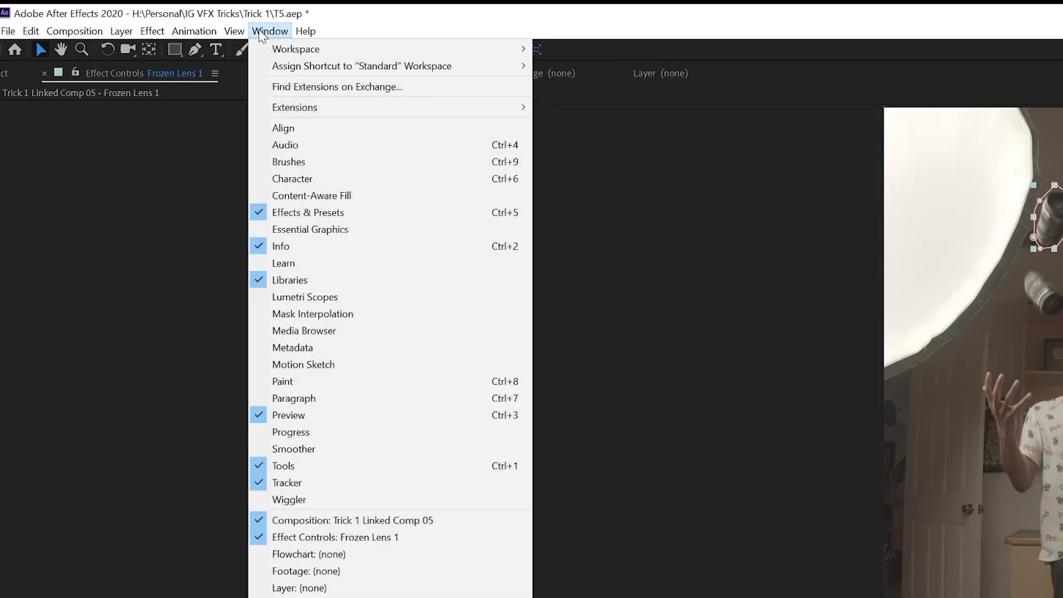
mouse_move(191, 16)
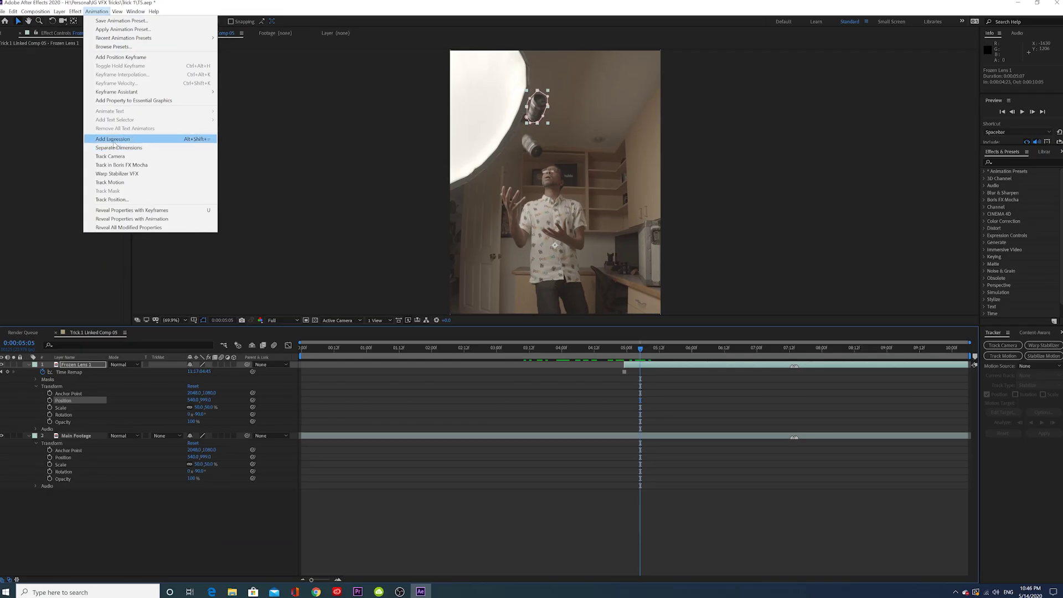
left_click(226, 280)
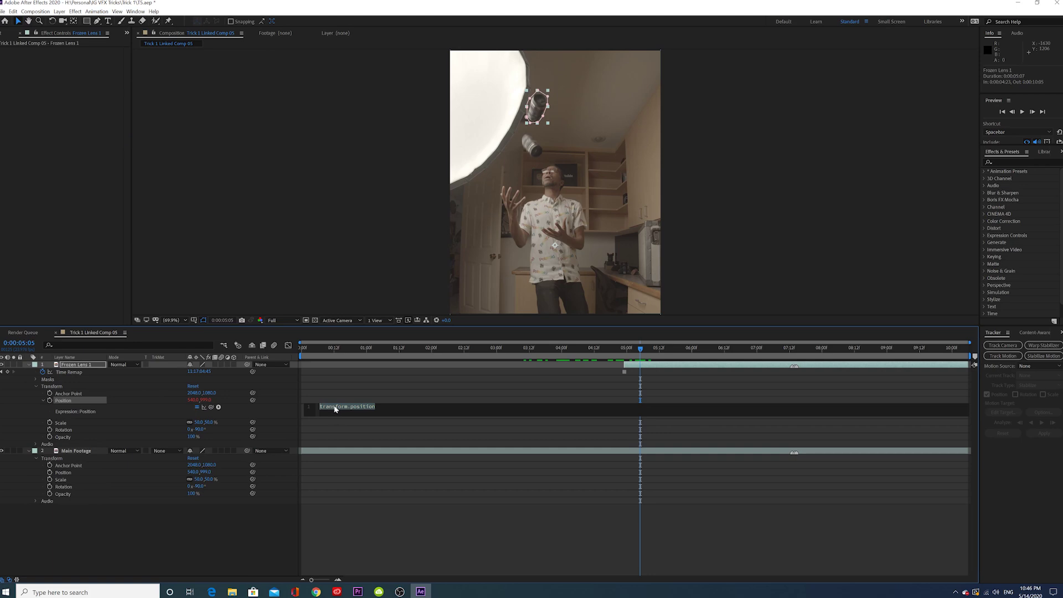
right_click(335, 409)
left_click(355, 446)
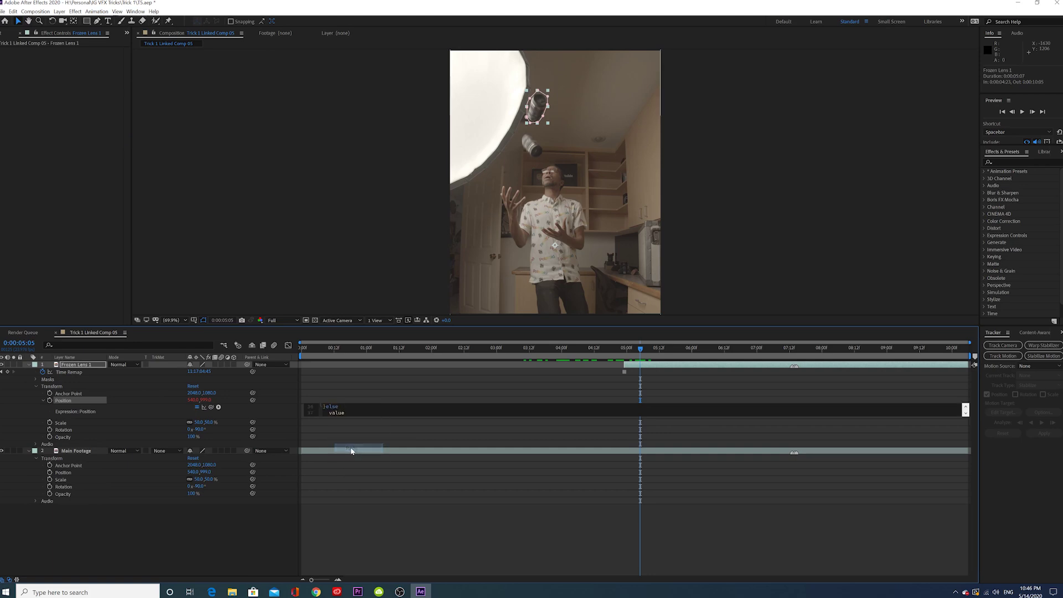
key("ctrl+a")
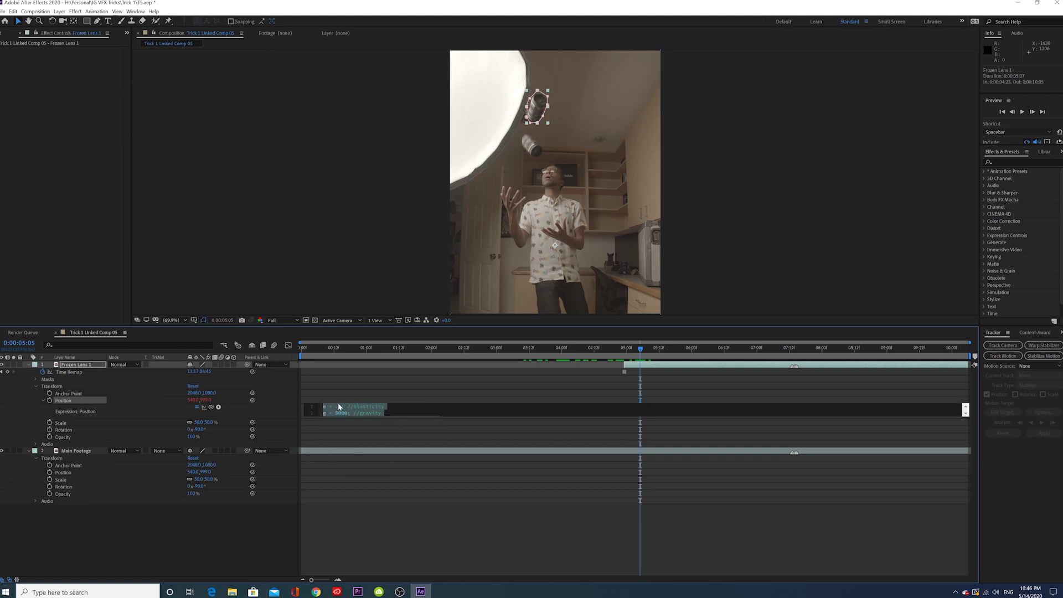
left_click(632, 365)
- Preview the composition through the lens freeze, stopping at 0:00:05:18
left_click_drag(638, 358, 576, 349)
key("space")
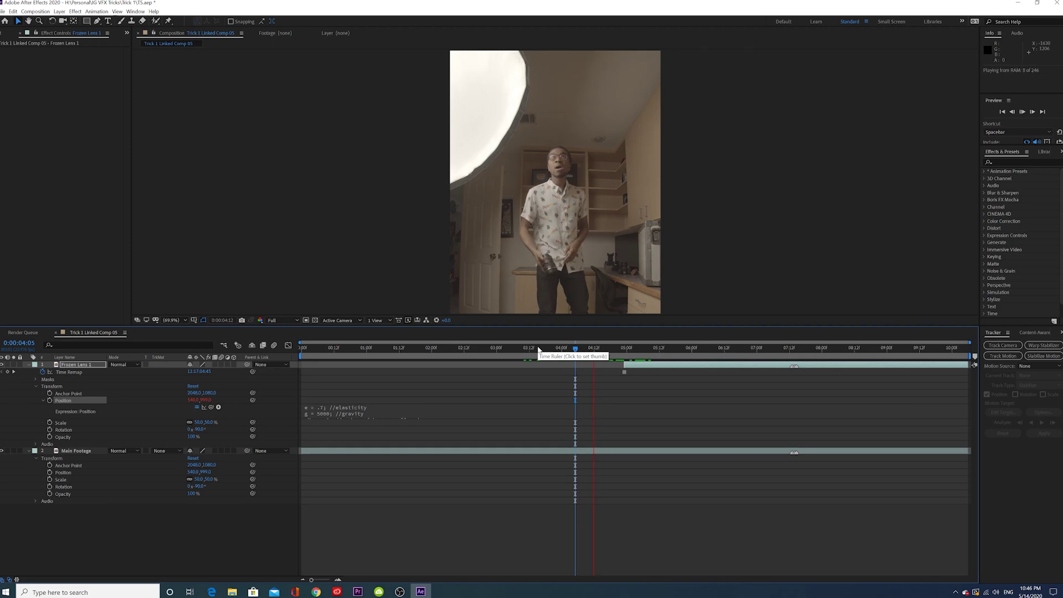
key("space")
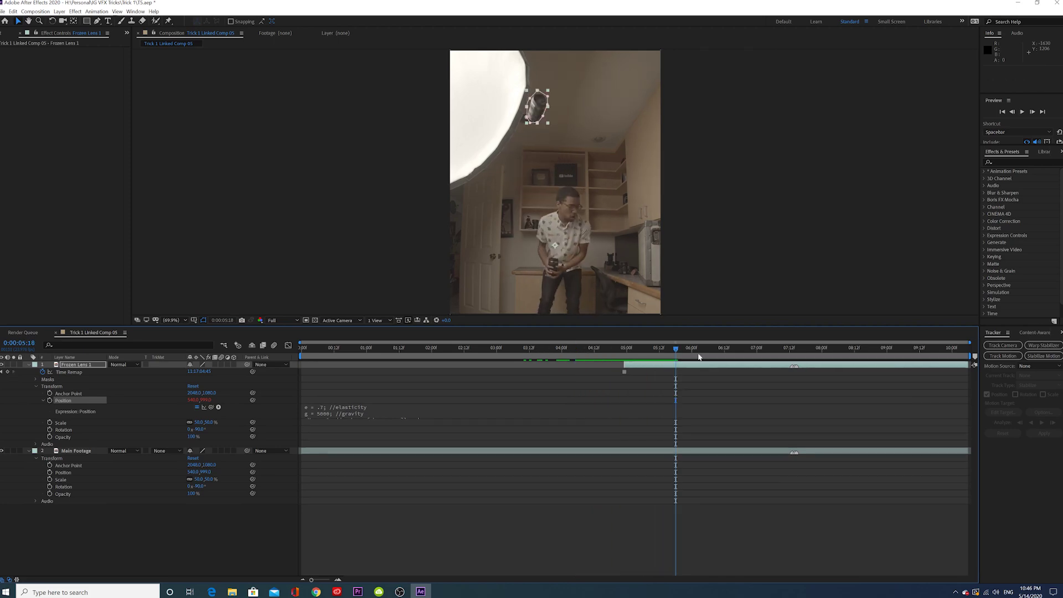
- Keyframe Frozen Lens 1's Position at 0:00:04:23 and set it to 540, 1029 at 0:00:05:04
left_click(665, 388)
left_click_drag(656, 350, 625, 356)
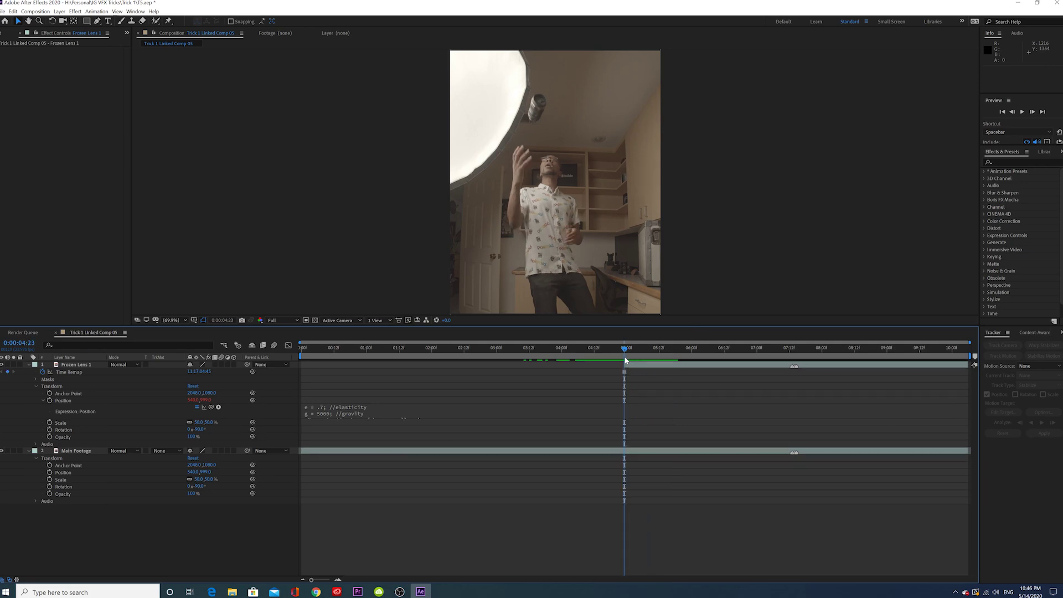
left_click(16, 422)
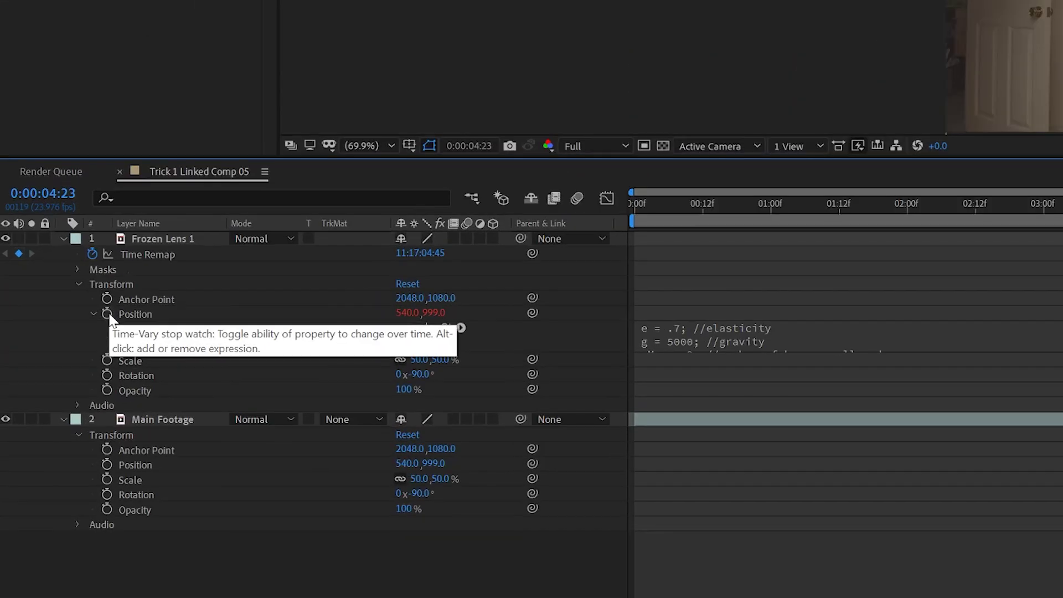
left_click(50, 400)
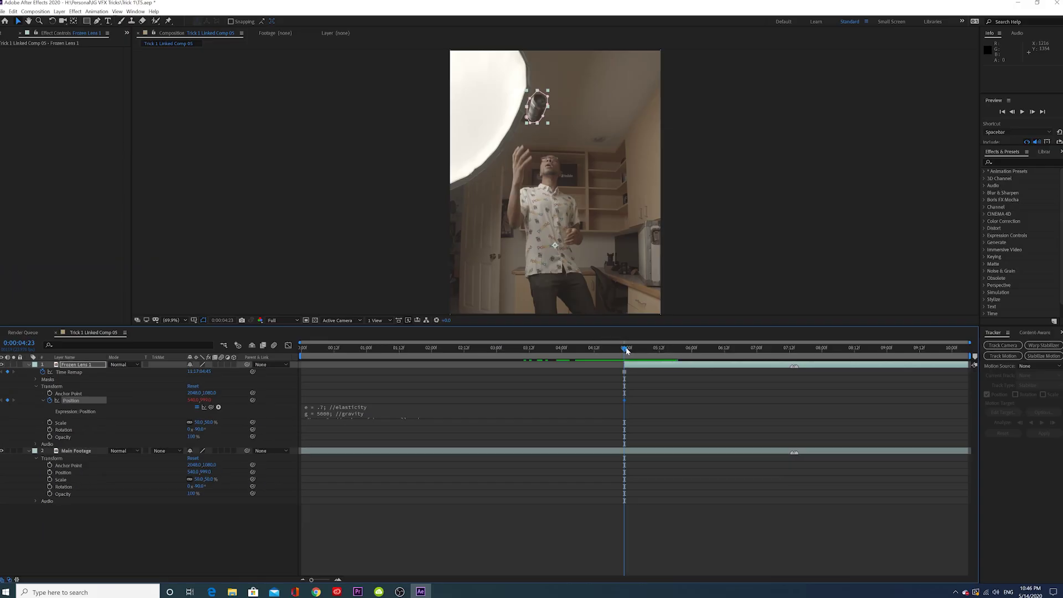
left_click(638, 347)
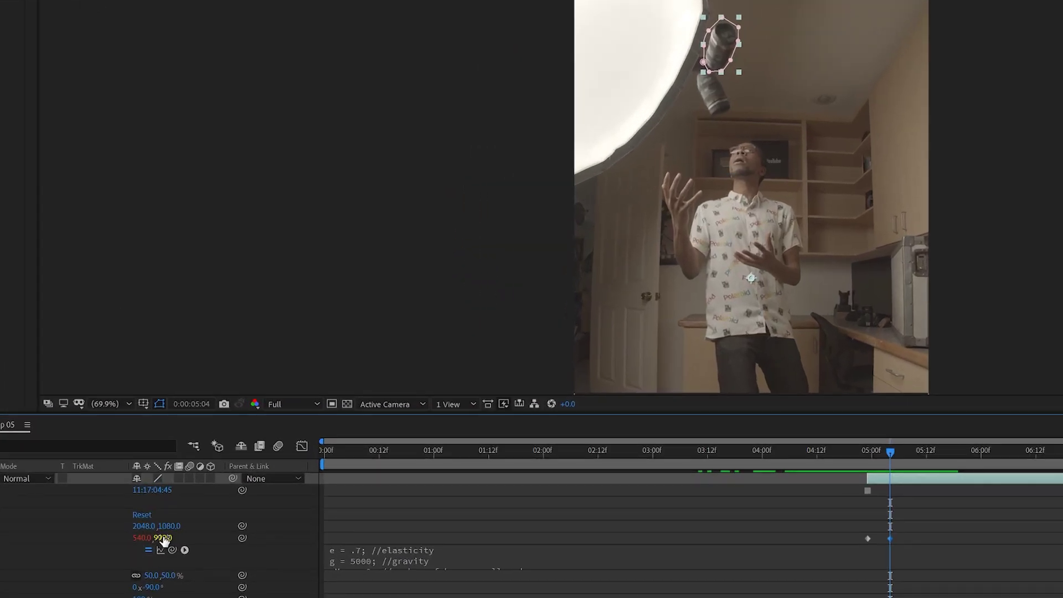
left_click_drag(164, 541, 183, 536)
- Preview the keyframed lens motion from 0:00:03:05, stopping at 0:00:06:04
left_click_drag(811, 460, 680, 438)
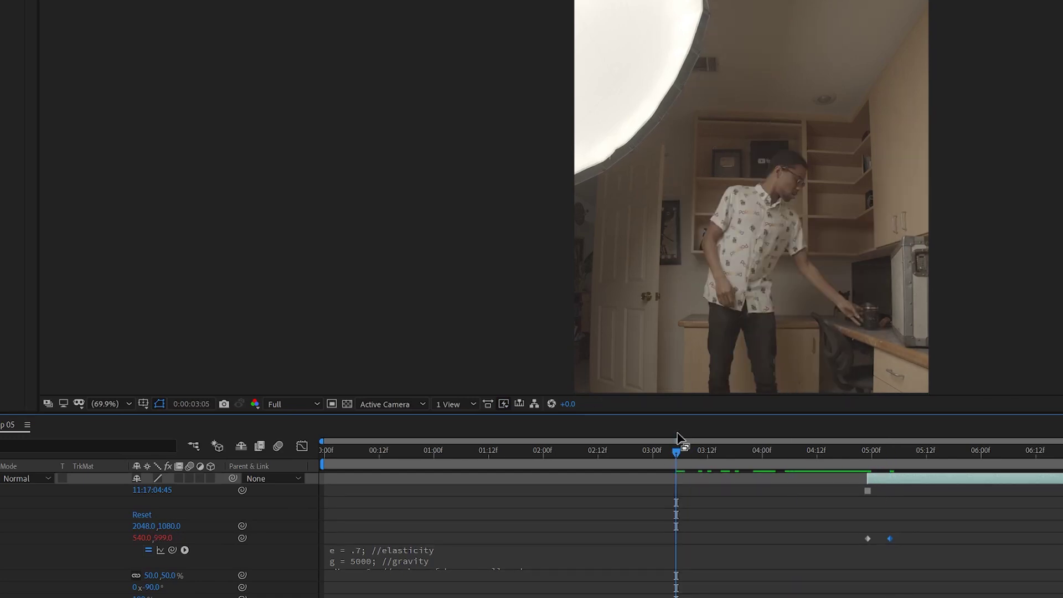
key("space")
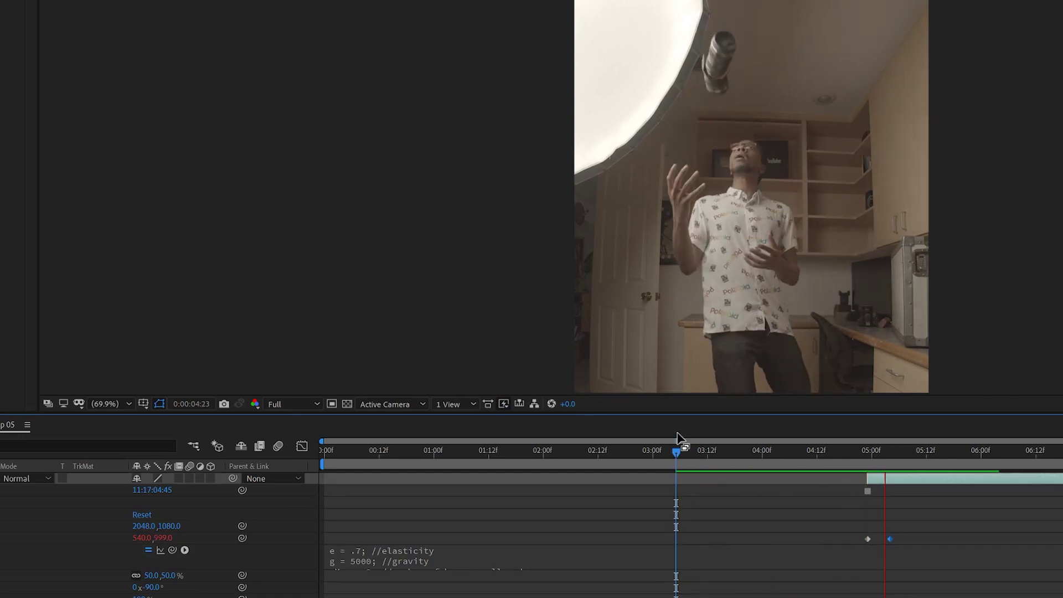
key("space")
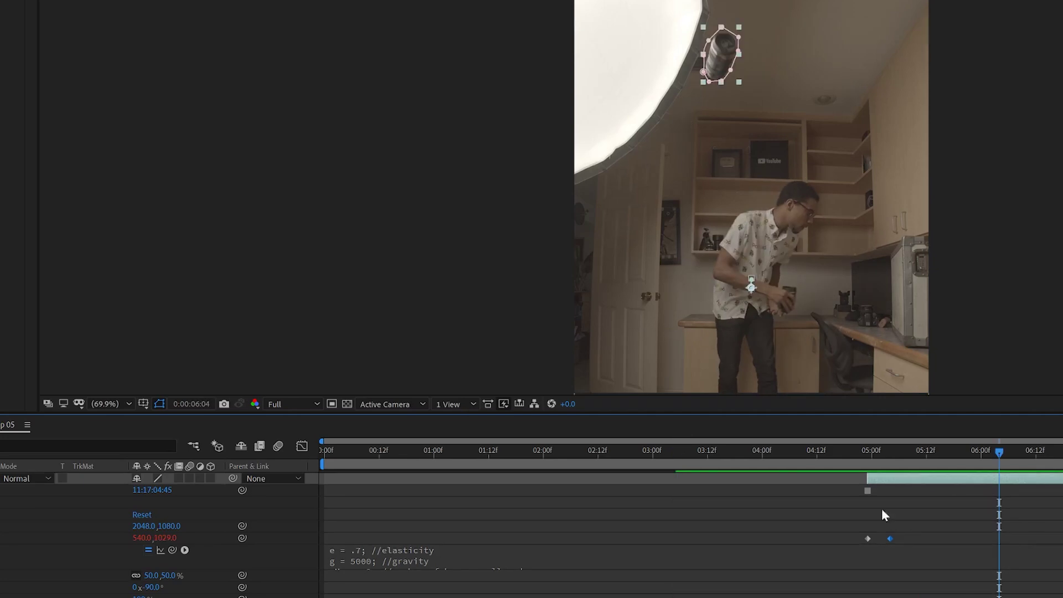
- Move the second Position keyframe earlier in stages to 0:00:05:00, previewing the bounce between adjustments
left_click(882, 451)
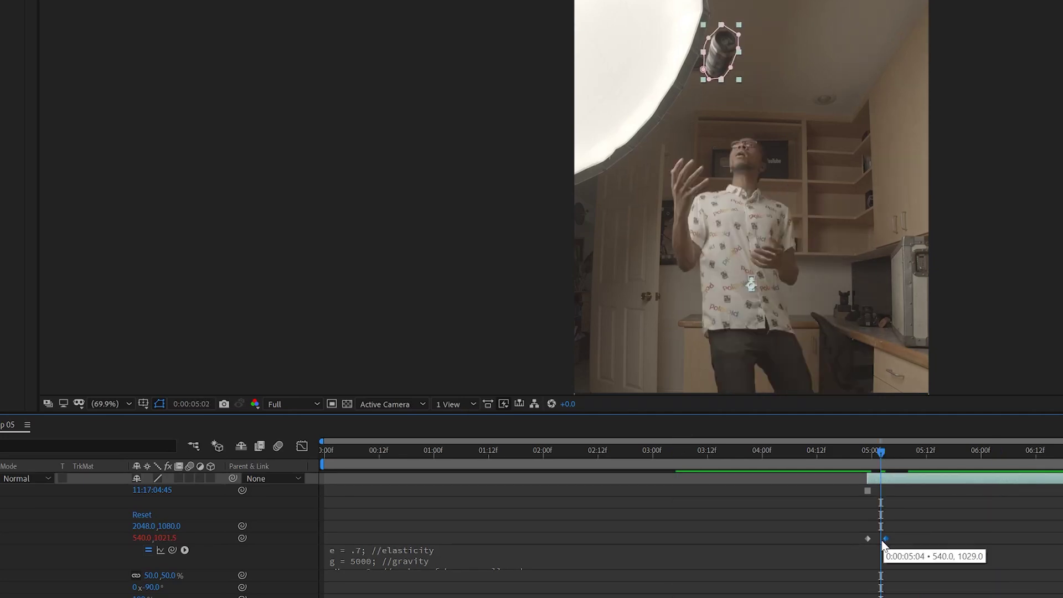
left_click_drag(880, 540, 876, 540)
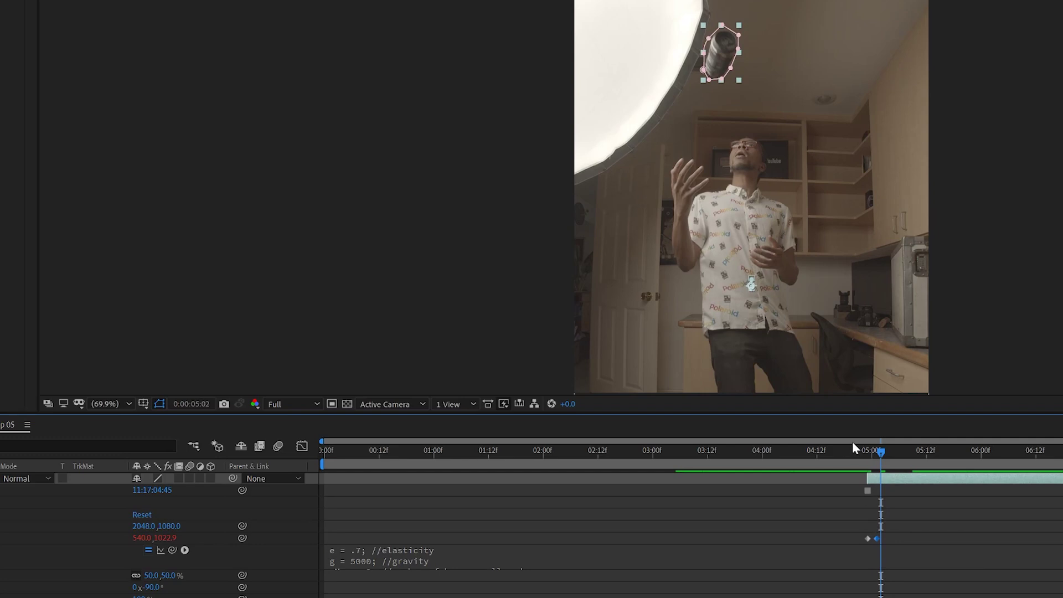
left_click(809, 450)
key("space")
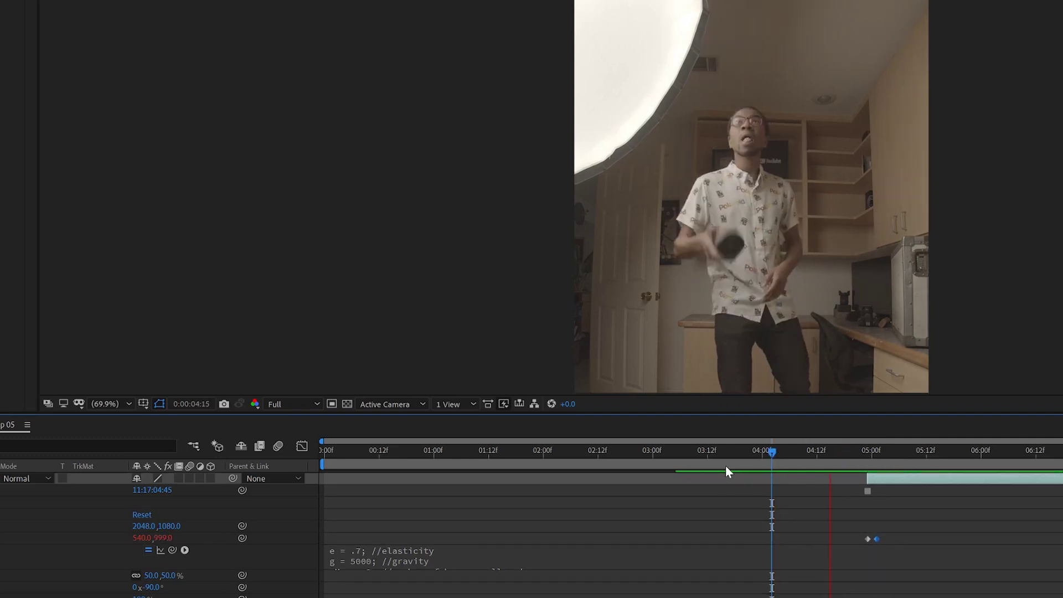
key("space")
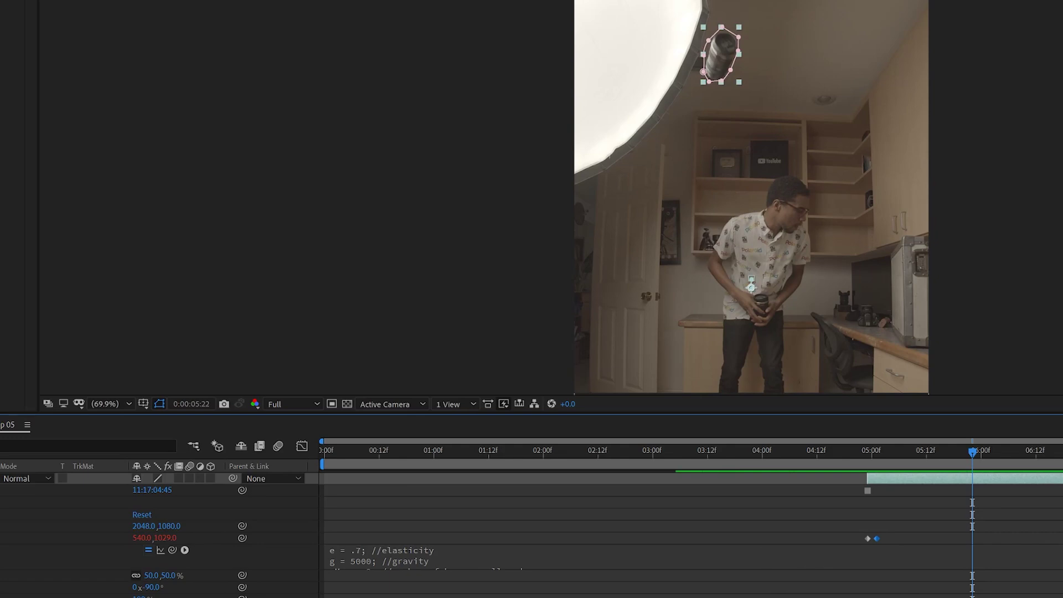
key("equal")
key("equal")
left_click_drag(588, 540, 572, 540)
- Preview the tightened lens bounce from 0:00:04:17 and again from 0:00:04:07
left_click(452, 452)
key("space")
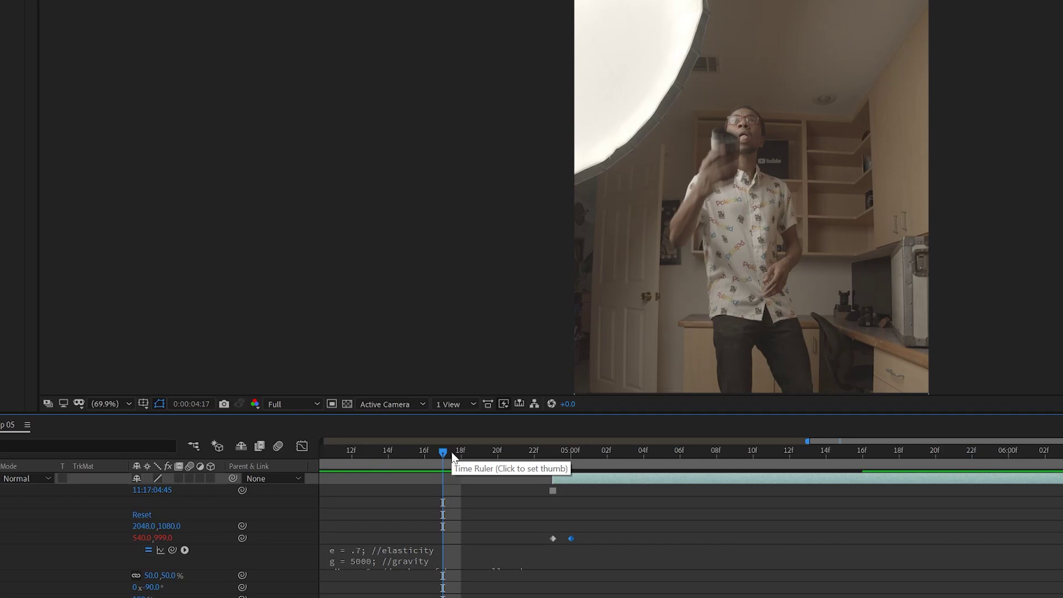
key("space")
left_click_drag(441, 460, 386, 455)
key("space")
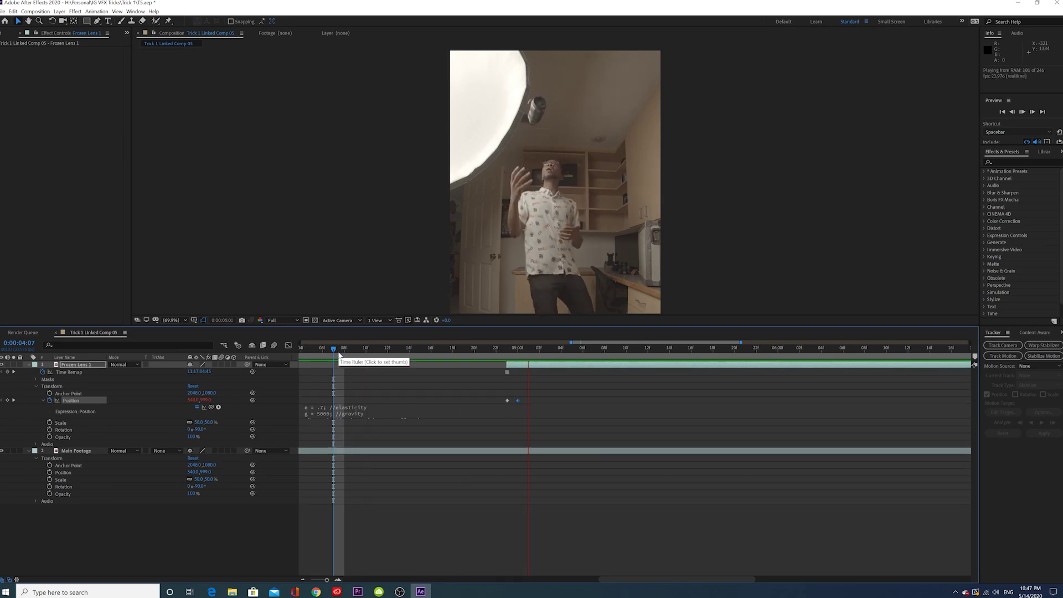
key("space")
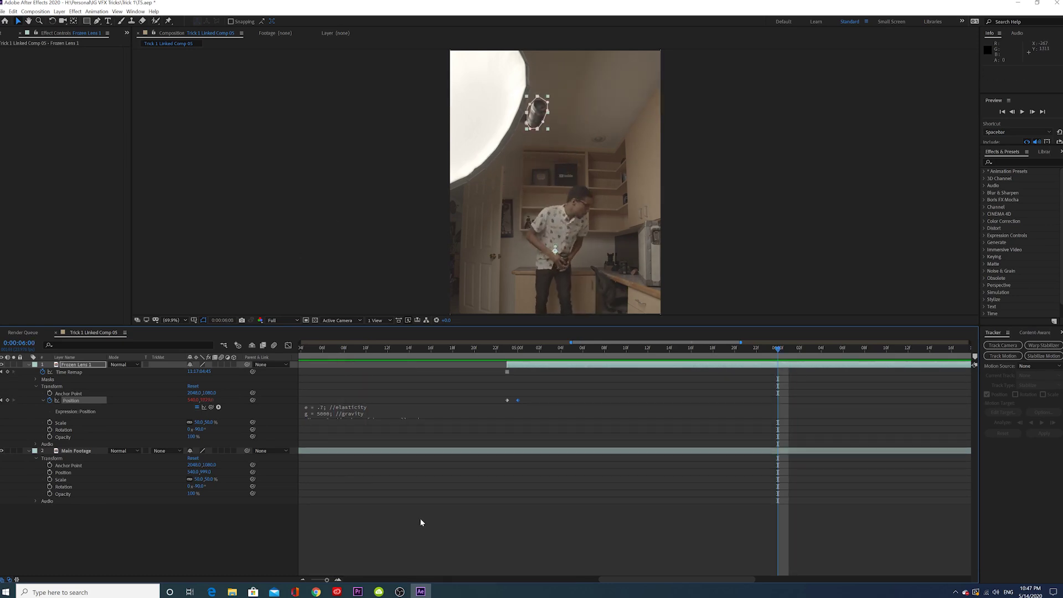
- Check the frozen lens at 0:00:05:11, replay the bounce with the layer deselected, and scrub back to 0:00:04:19
left_click_drag(503, 350, 638, 352)
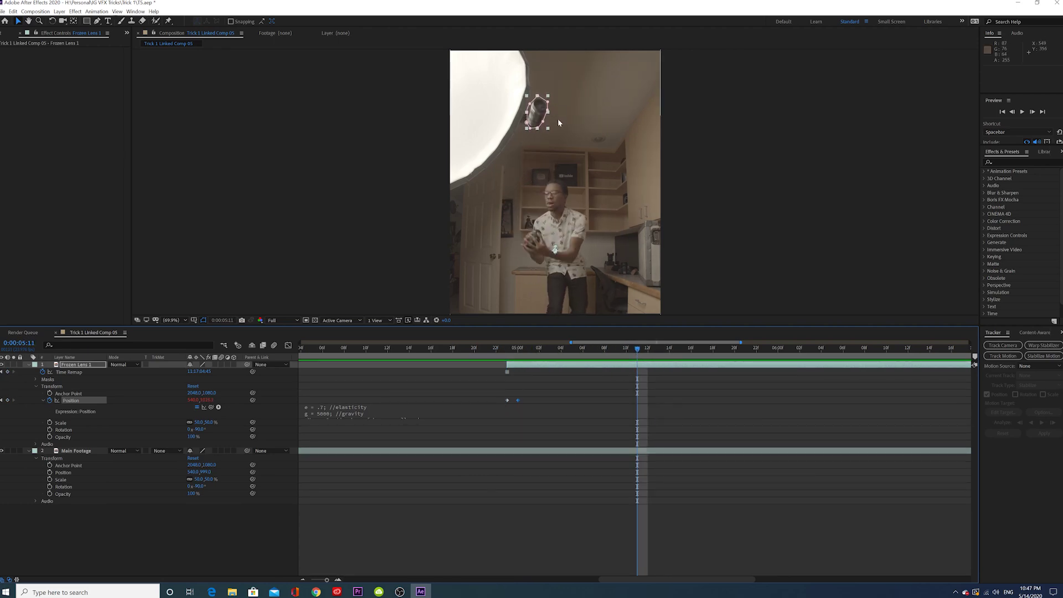
left_click(607, 386)
left_click_drag(637, 349, 437, 369)
key("space")
key("space")
left_click_drag(549, 347, 638, 349)
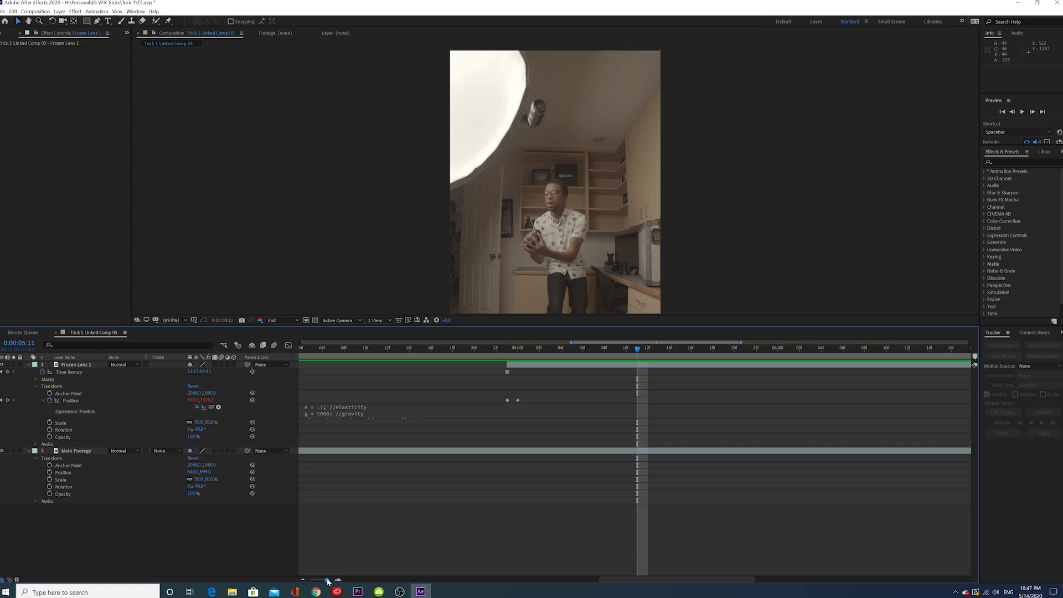
left_click_drag(328, 580, 322, 581)
mouse_move(561, 351)
left_mouse_down()
mouse_move(509, 355)
mouse_move(641, 328)
mouse_move(506, 364)
mouse_move(506, 354)
mouse_move(547, 356)
left_mouse_up()
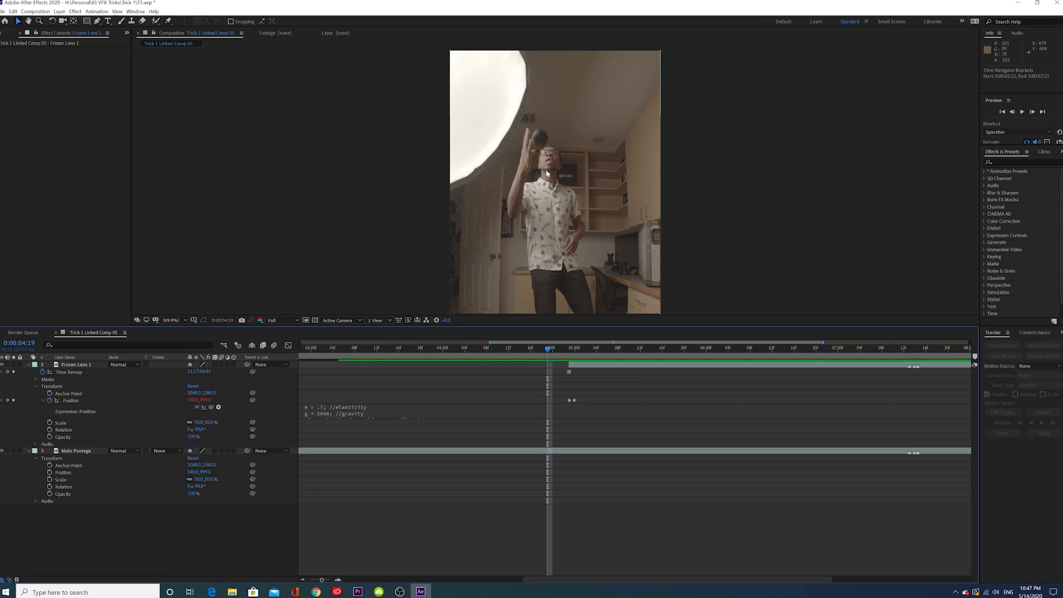
- Go to 0:00:05:06, collapse Frozen Lens 1, and duplicate the Main Footage layer as Frozen Lens 2
left_click_drag(552, 350, 607, 348)
left_click(29, 366)
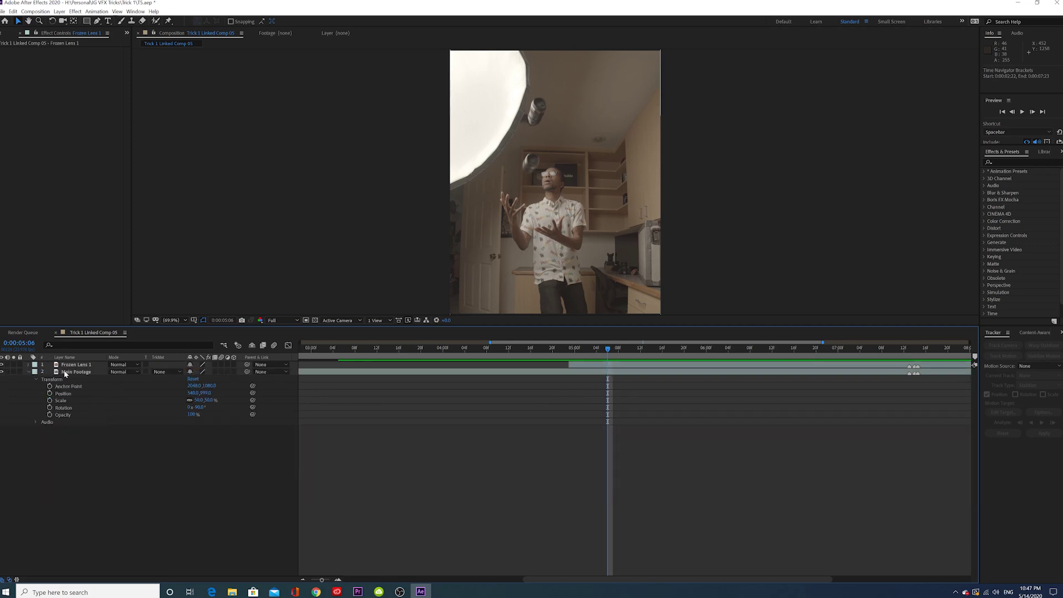
left_click(77, 373)
key("ctrl+d")
right_click(77, 372)
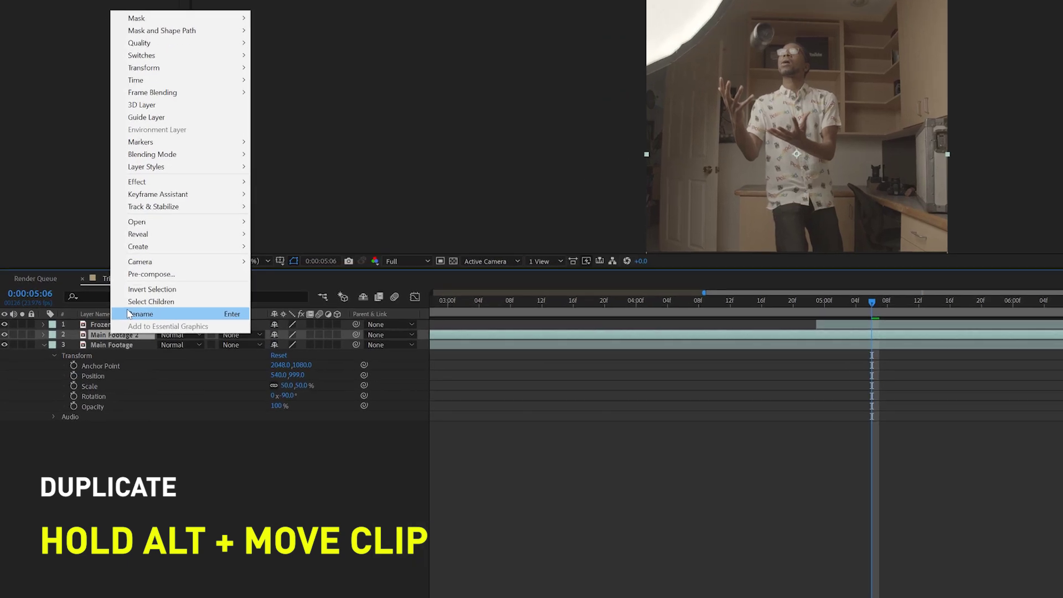
left_click(100, 366)
type("Fro")
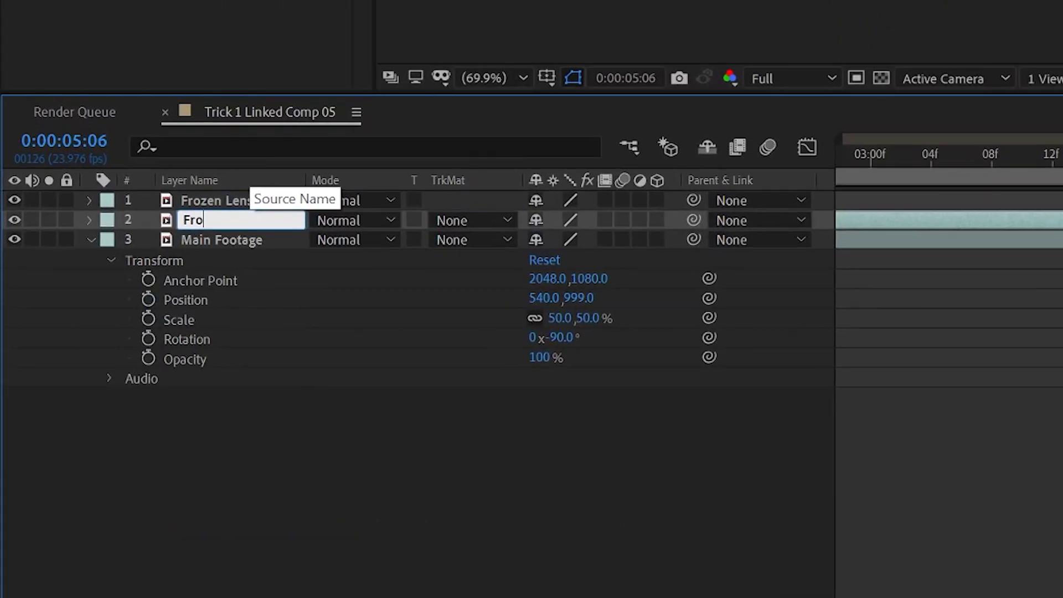
type("zen Lens 2")
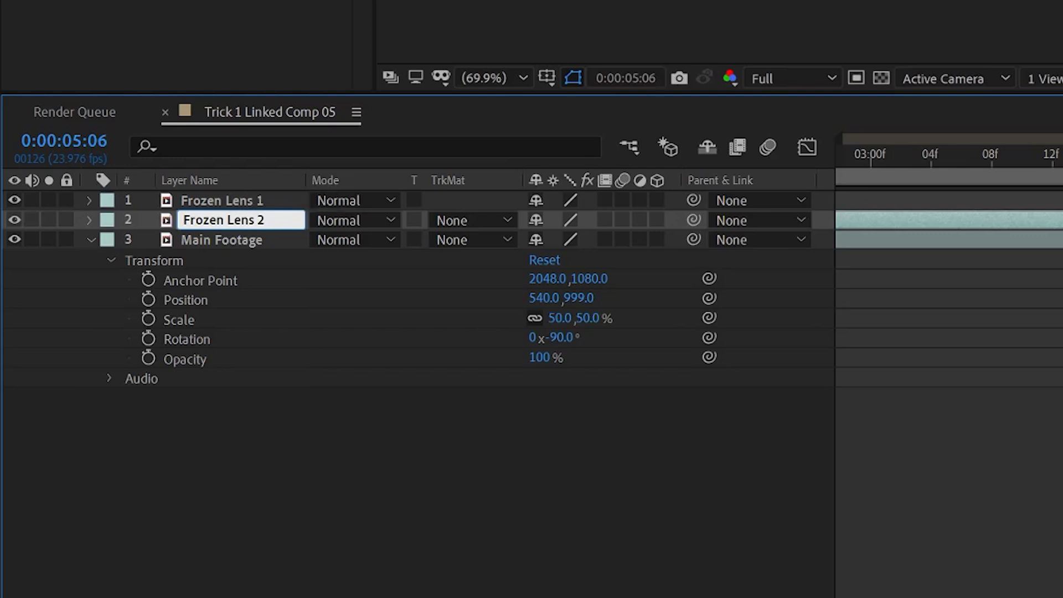
key("Return")
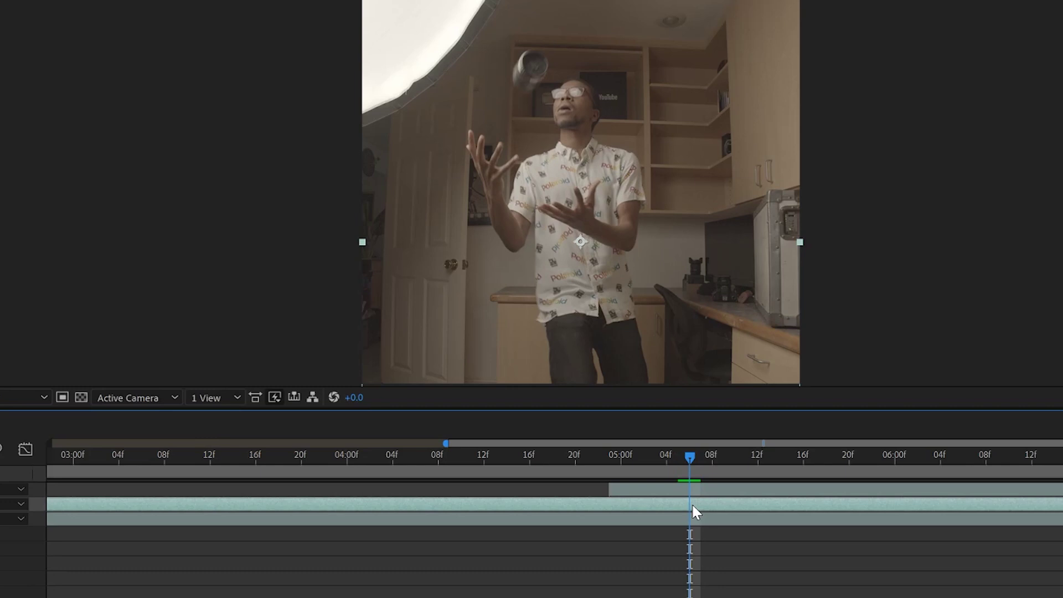
- Apply Freeze Frame to the Frozen Lens 2 layer at 0:00:05:06
right_click(1060, 398)
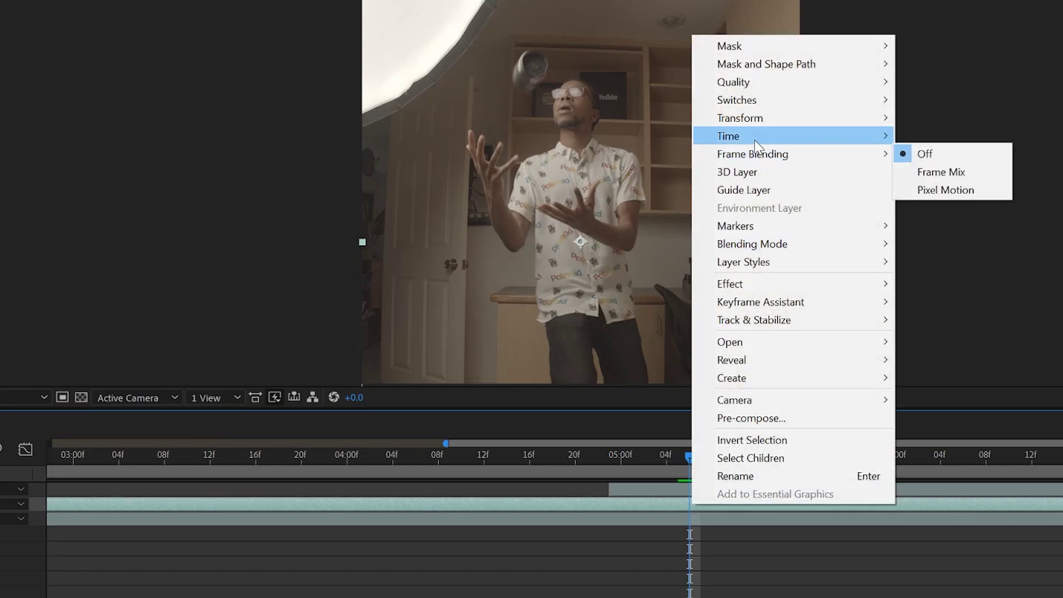
mouse_move(773, 139)
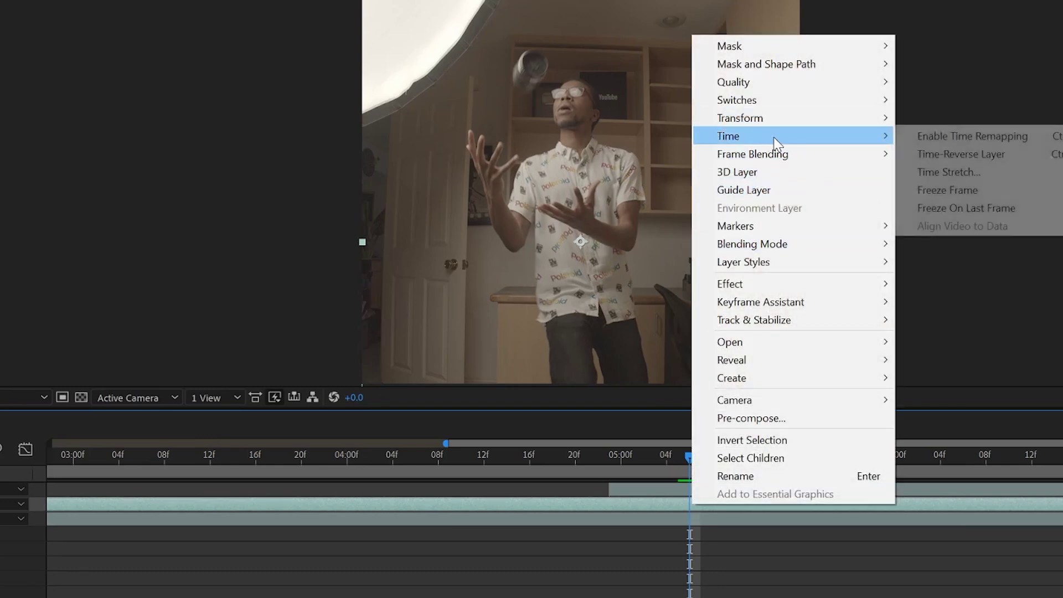
left_click(938, 191)
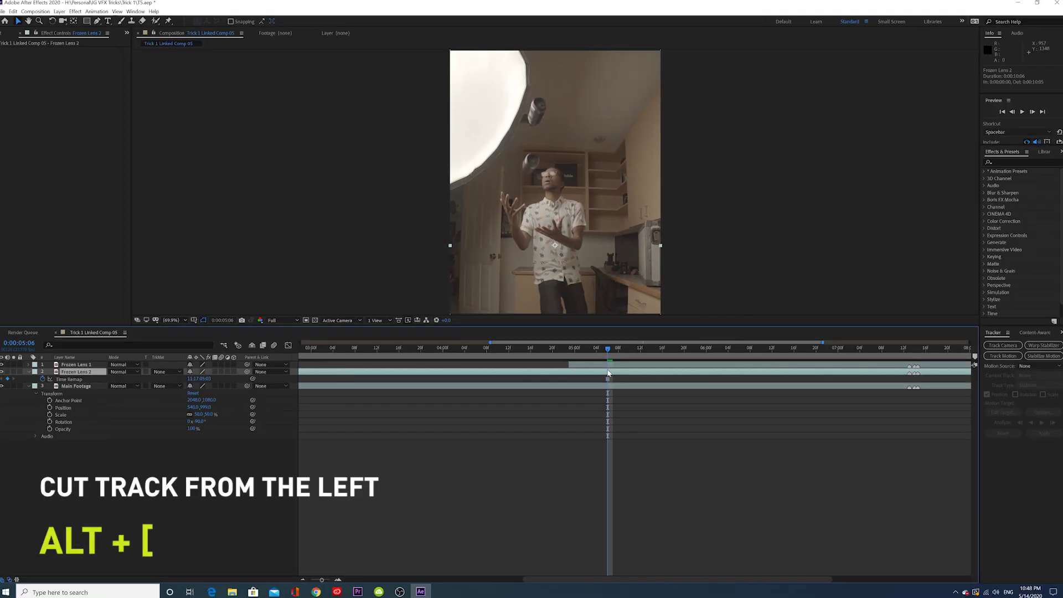
- Trim the start of Frozen Lens 2 to 0:00:05:06 and move the layer above Frozen Lens 1
key("alt+bracketleft")
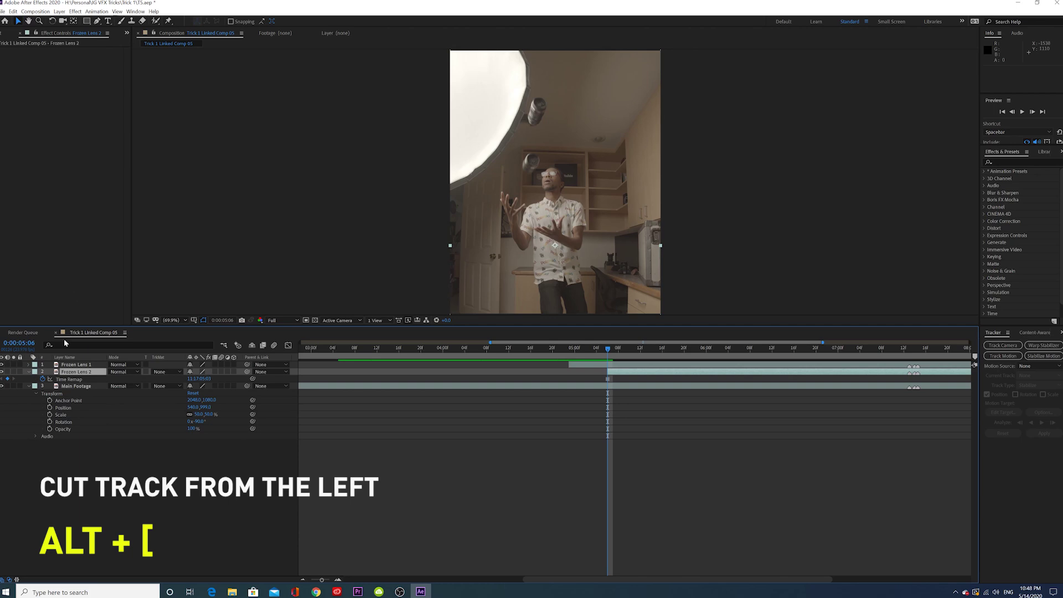
left_click_drag(76, 372, 75, 366)
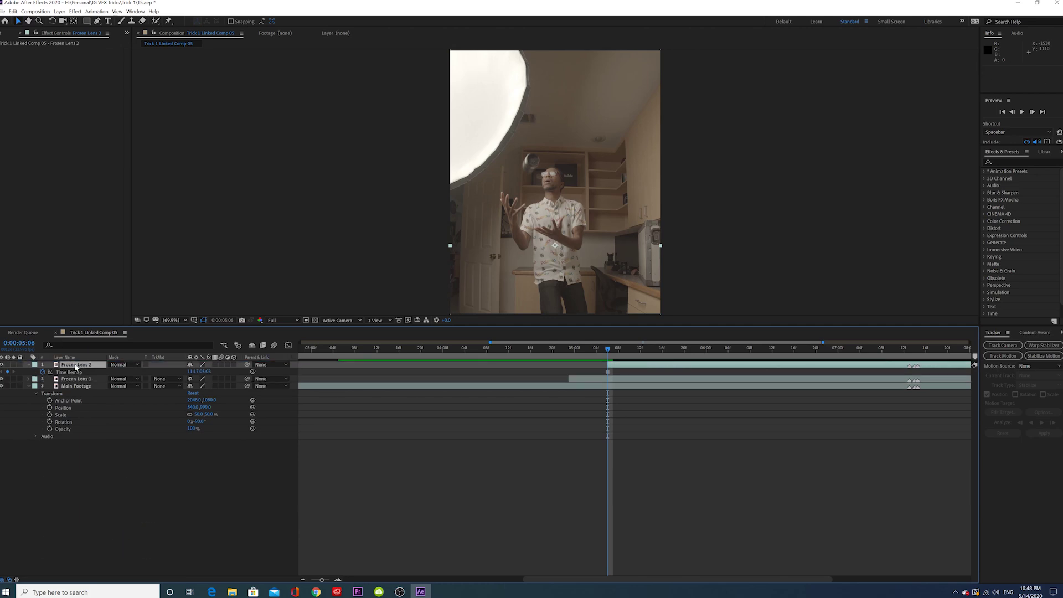
- Draw a closed Pen tool mask around the airborne lens on the Frozen Lens 2 layer at 0:00:05:06 and collapse the layer
left_click(613, 366)
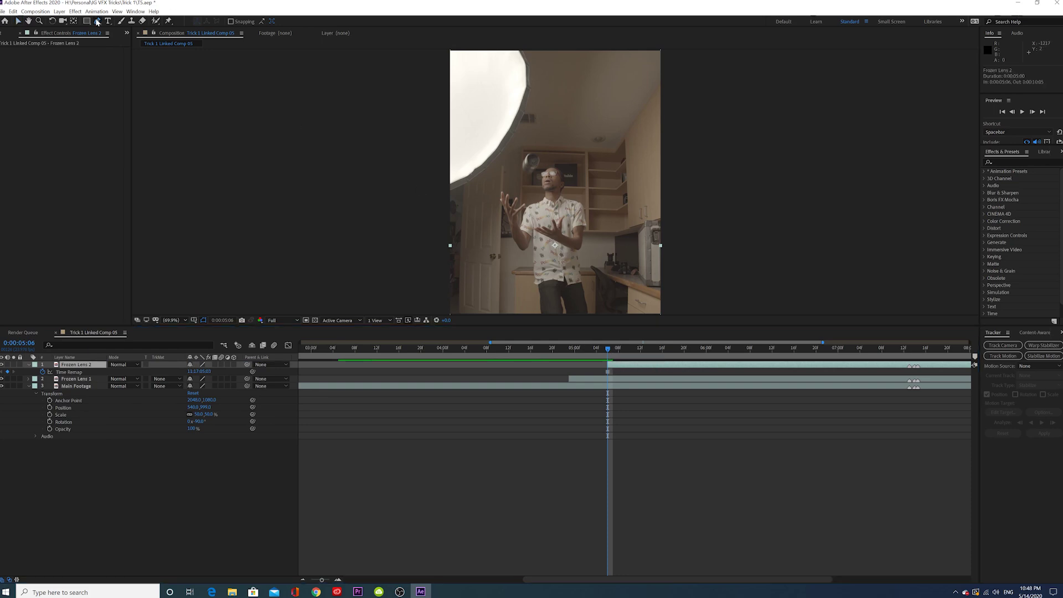
key("slash")
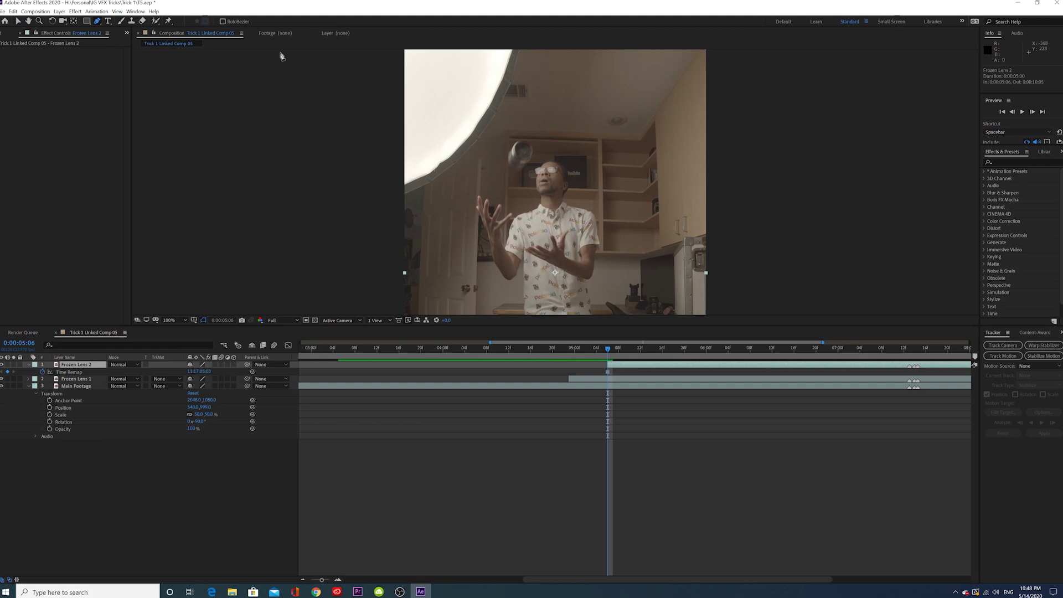
left_click(520, 141)
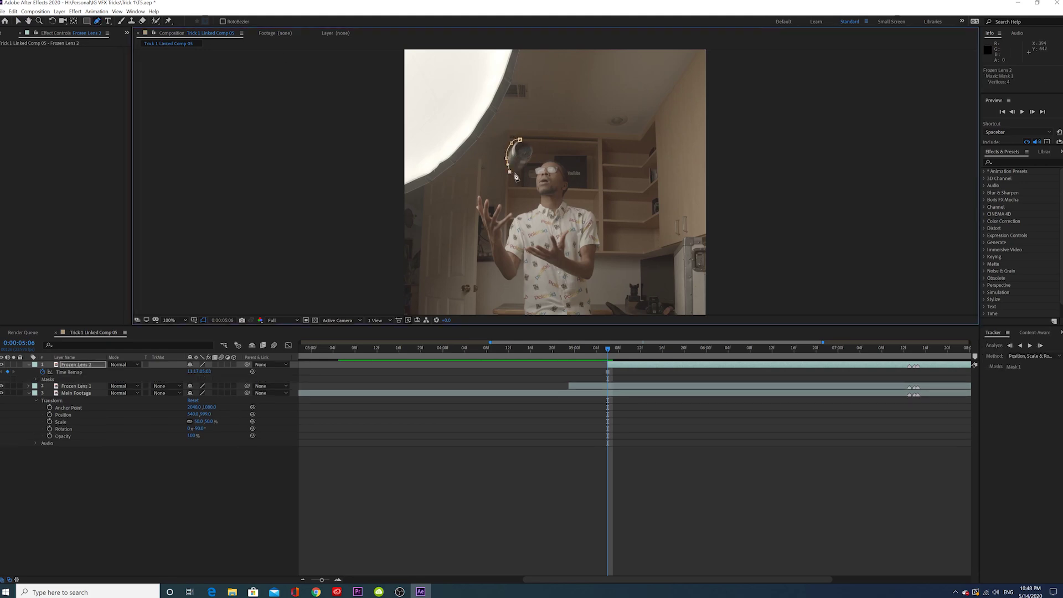
left_click_drag(528, 166, 537, 159)
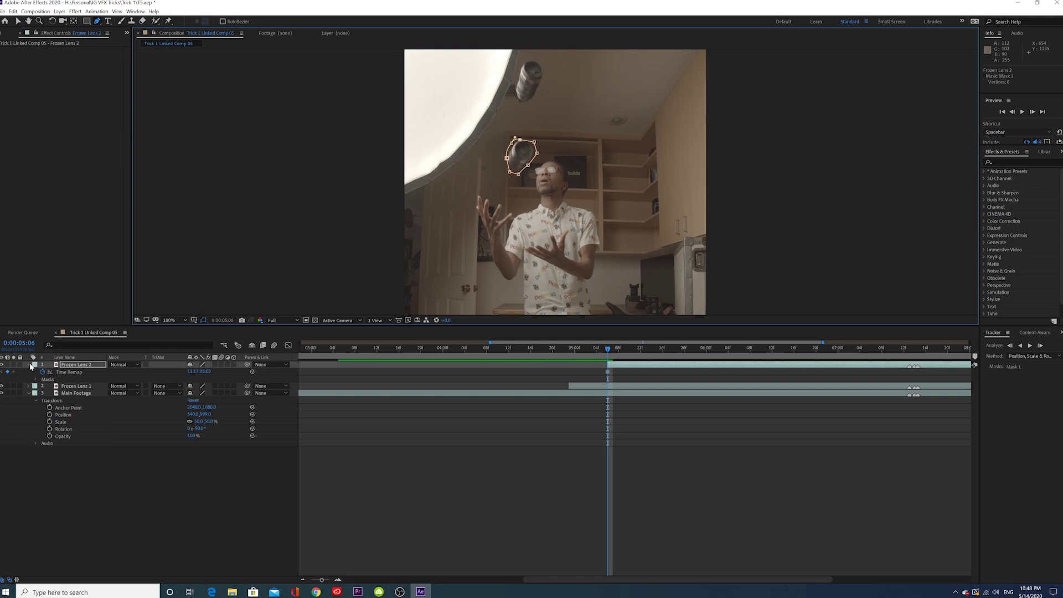
left_click(29, 365)
left_click(21, 21)
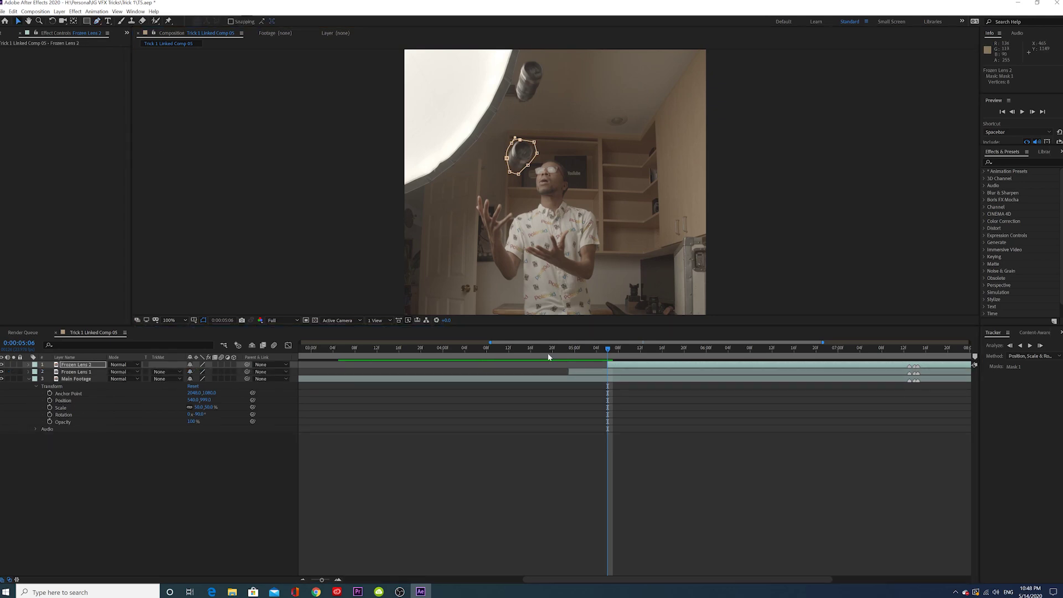
- Play back the masked Frozen Lens 2 freeze, deselect the layer, and scrub to 0:00:05:09
key("comma")
key("space")
key("space")
key("space")
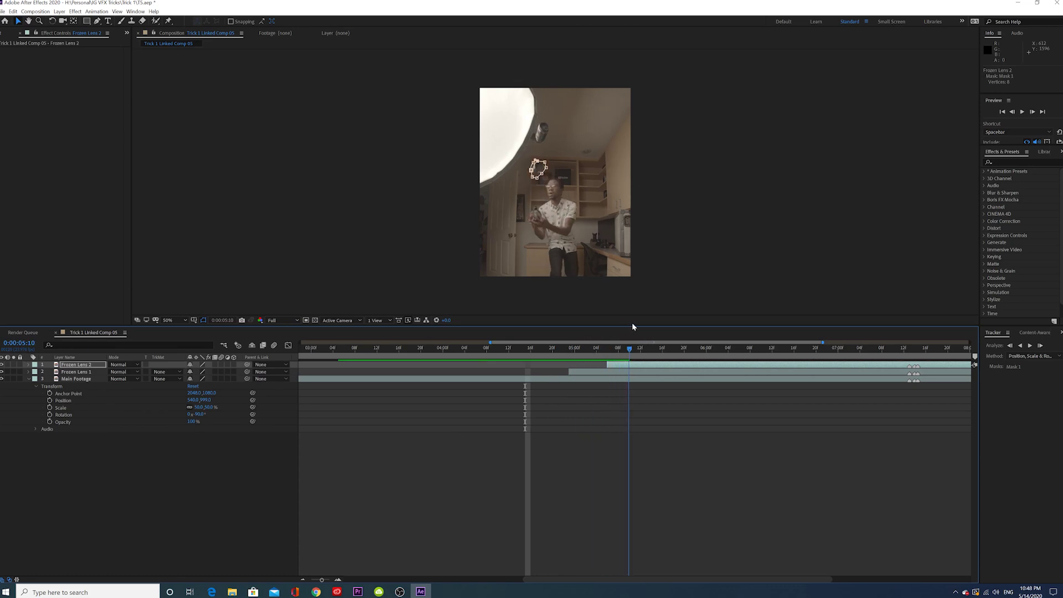
left_click(646, 382)
left_click_drag(659, 351, 624, 341)
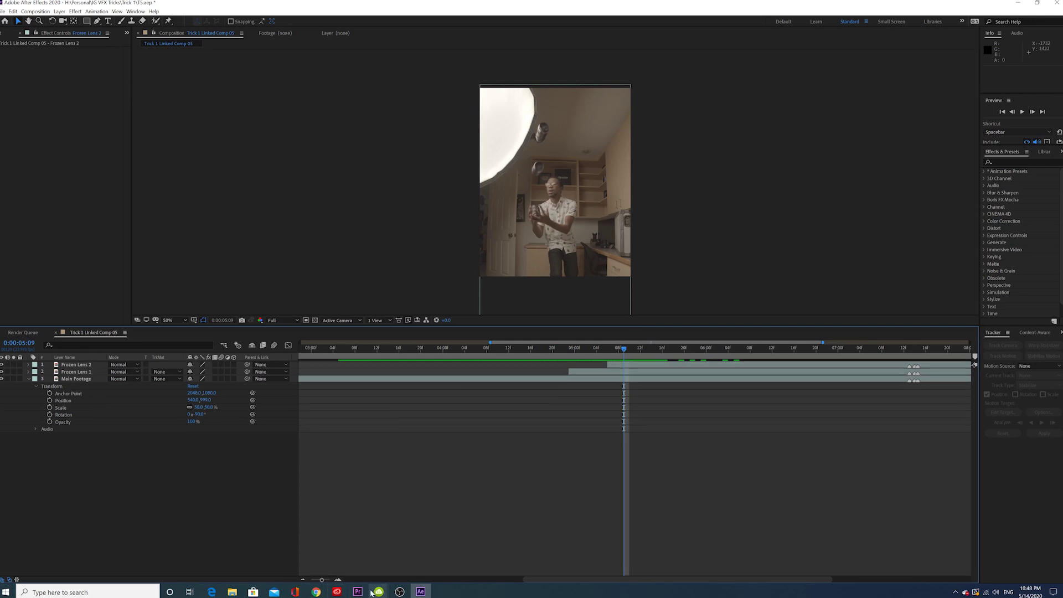
- Switch to Chrome, copy the bounce expression from the School of Motion page, and return to After Effects
mouse_move(316, 593)
left_click(273, 554)
right_click(424, 188)
left_click(438, 191)
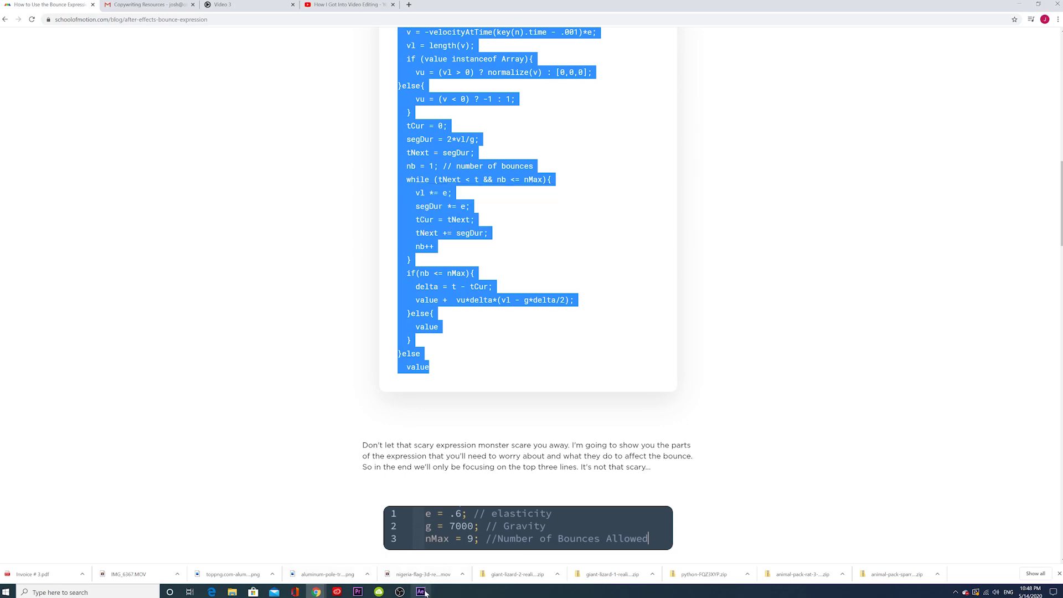
left_click(421, 593)
- Add an expression to the Position of Frozen Lens 2 at 0:00:05:06 and paste the copied bounce code into it
left_click(76, 365)
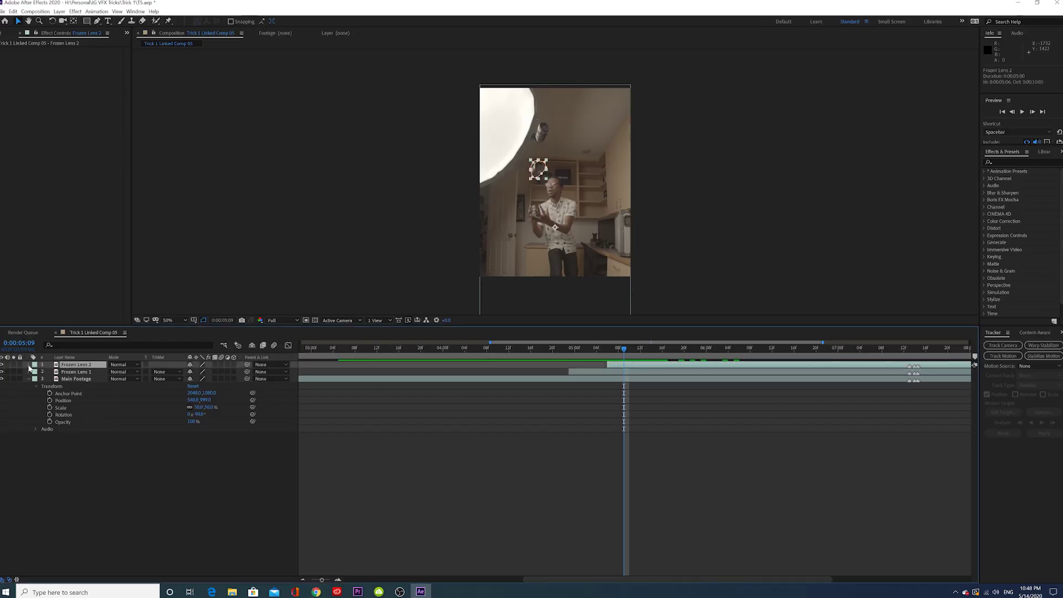
left_click(29, 365)
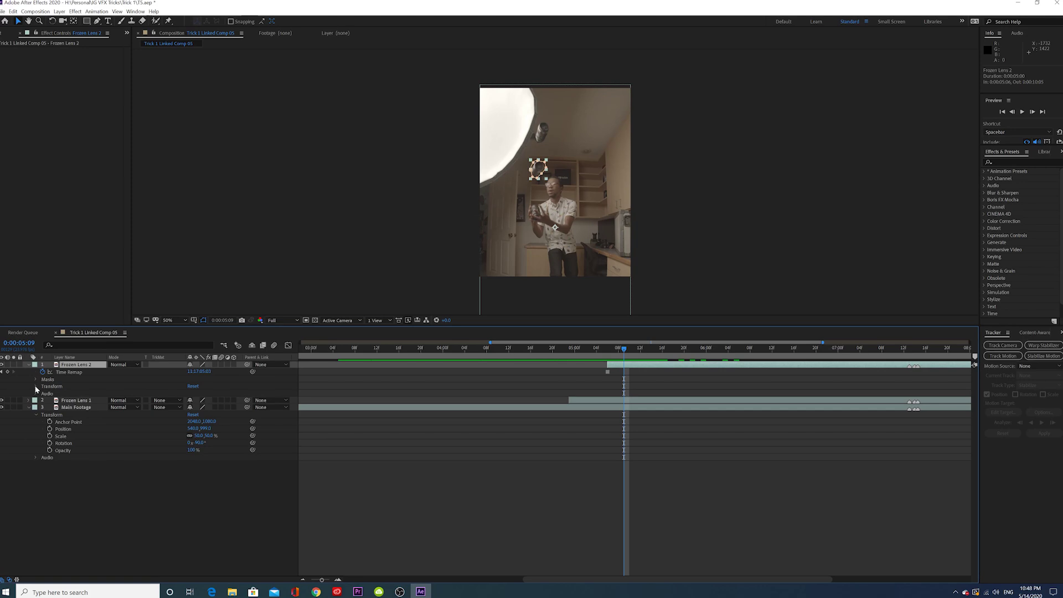
left_click(36, 387)
key("j")
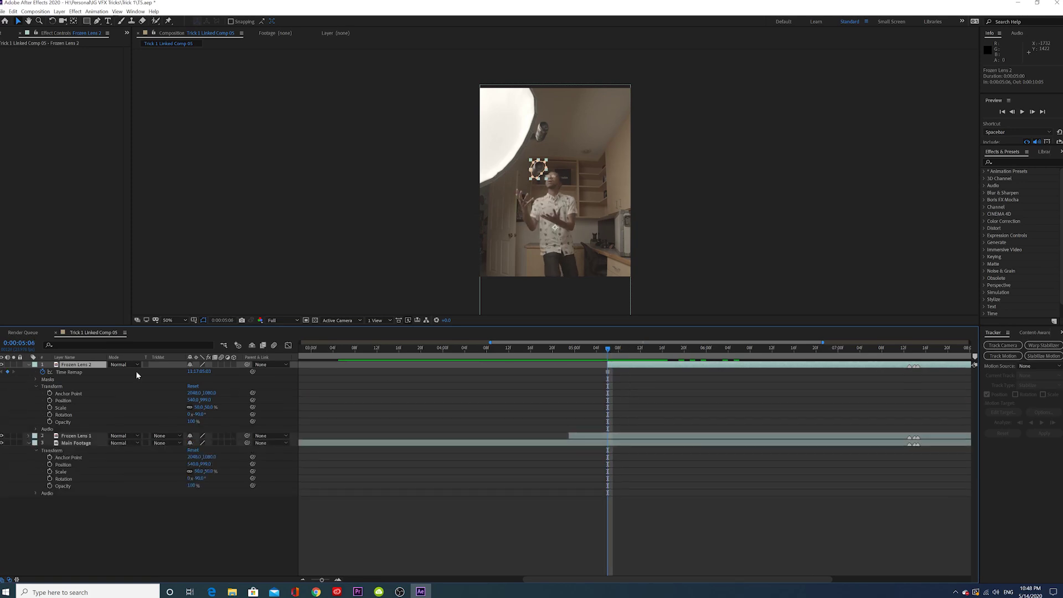
left_click(63, 401)
left_click(97, 12)
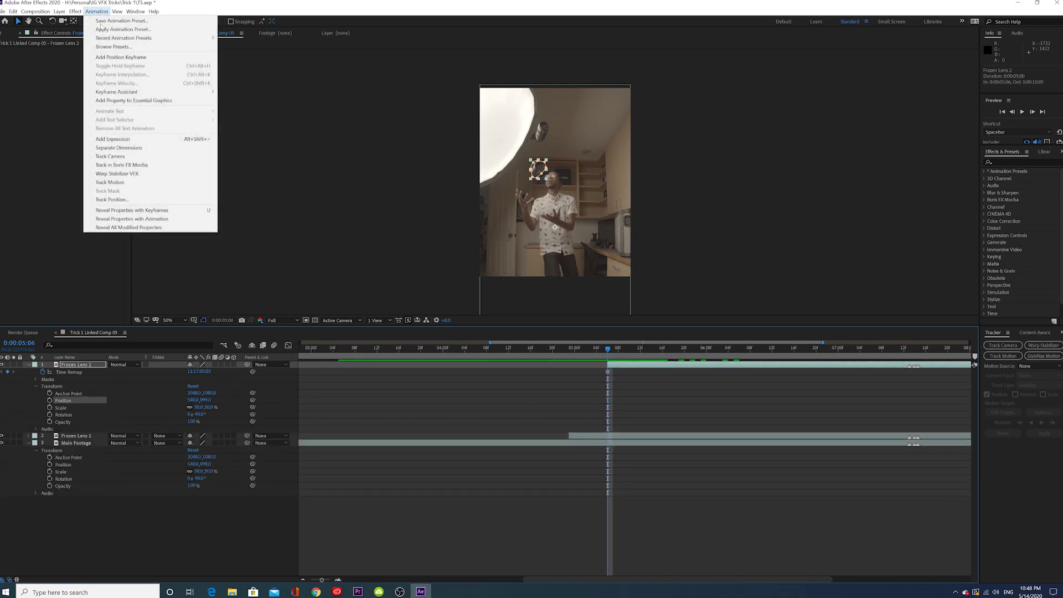
left_click(107, 139)
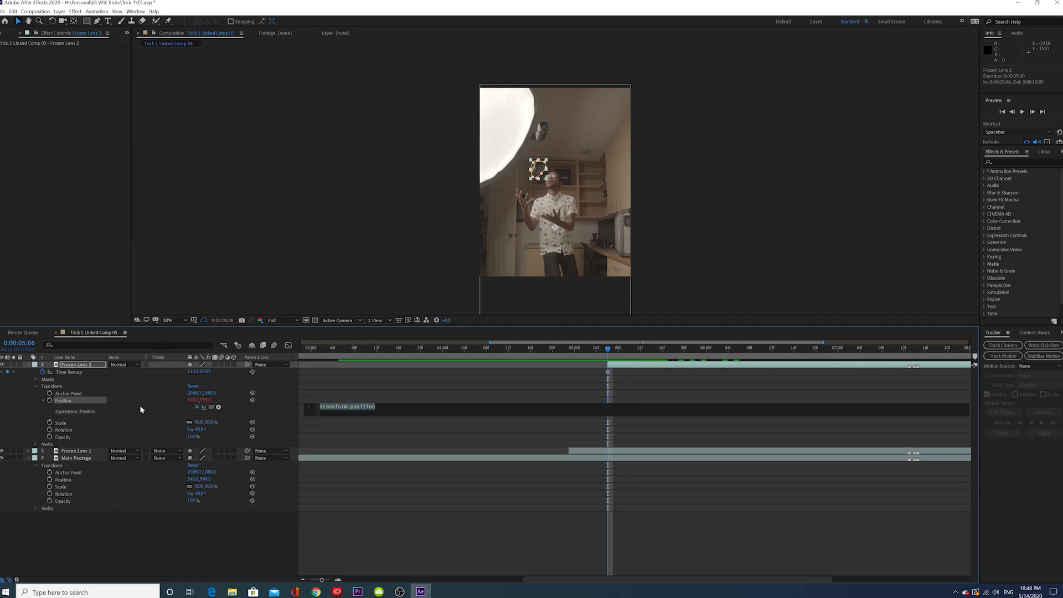
right_click(327, 403)
left_click(346, 445)
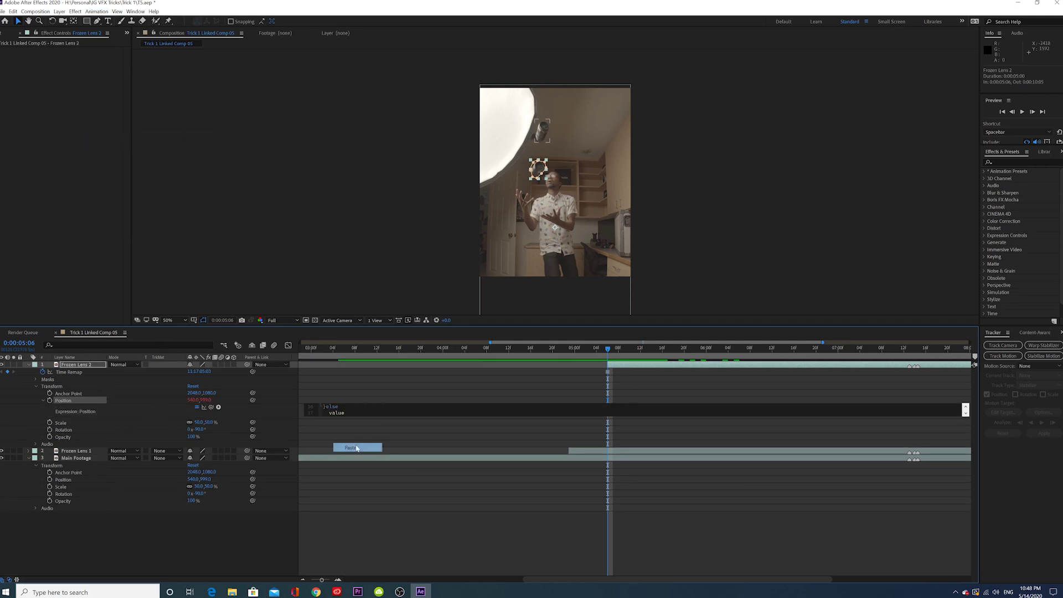
- Keyframe Frozen Lens 2's Position at 0:00:05:06 and add a second keyframe at 0:00:05:08 with the lens slightly lower
left_click(50, 401)
left_click_drag(610, 348, 626, 353)
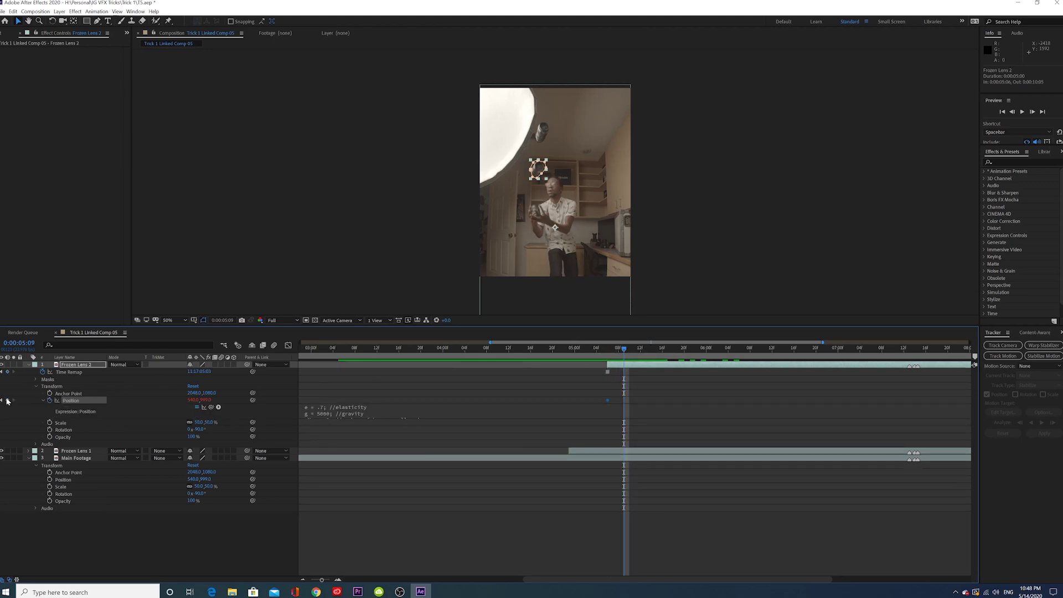
left_click_drag(208, 400, 418, 390)
left_click_drag(623, 400, 619, 401)
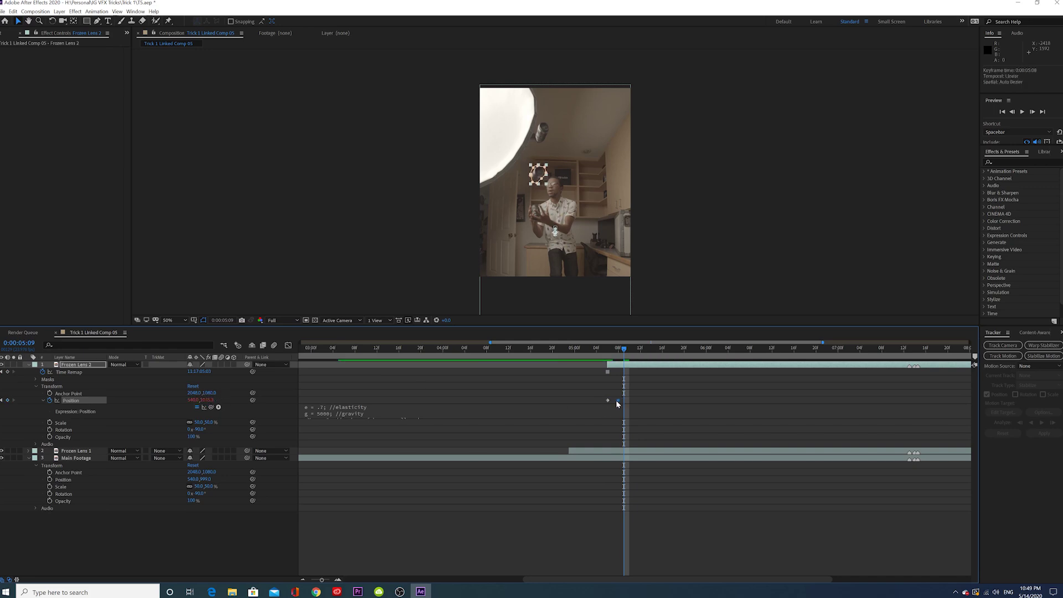
- Preview the Frozen Lens 2 bounce several times with the layer collapsed and the whole composition shown in the timeline
left_click(608, 348)
left_click_drag(598, 360, 487, 393)
key("space")
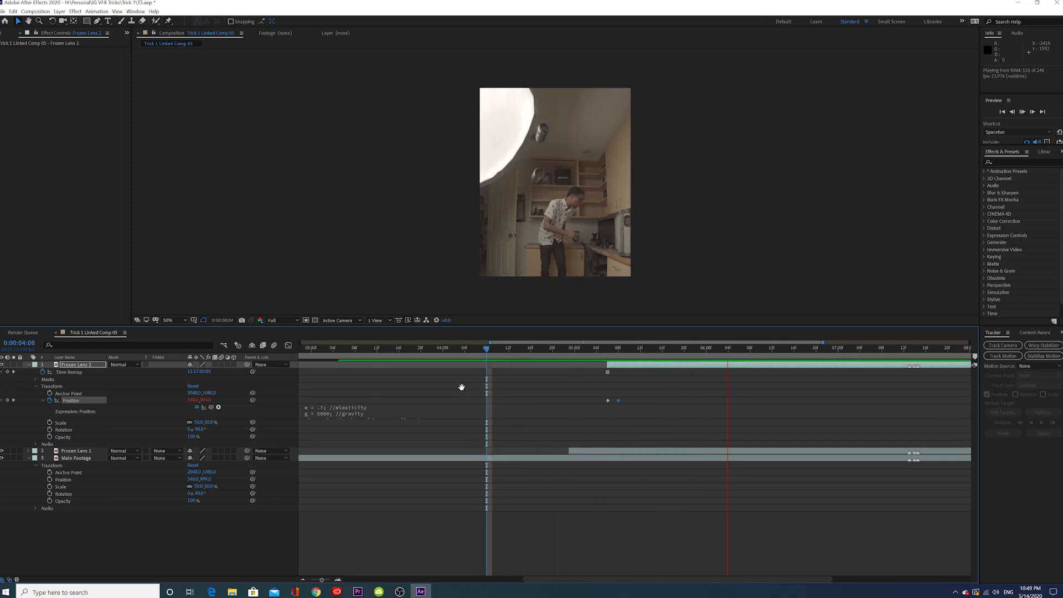
left_click(29, 364)
left_click_drag(475, 348, 440, 344)
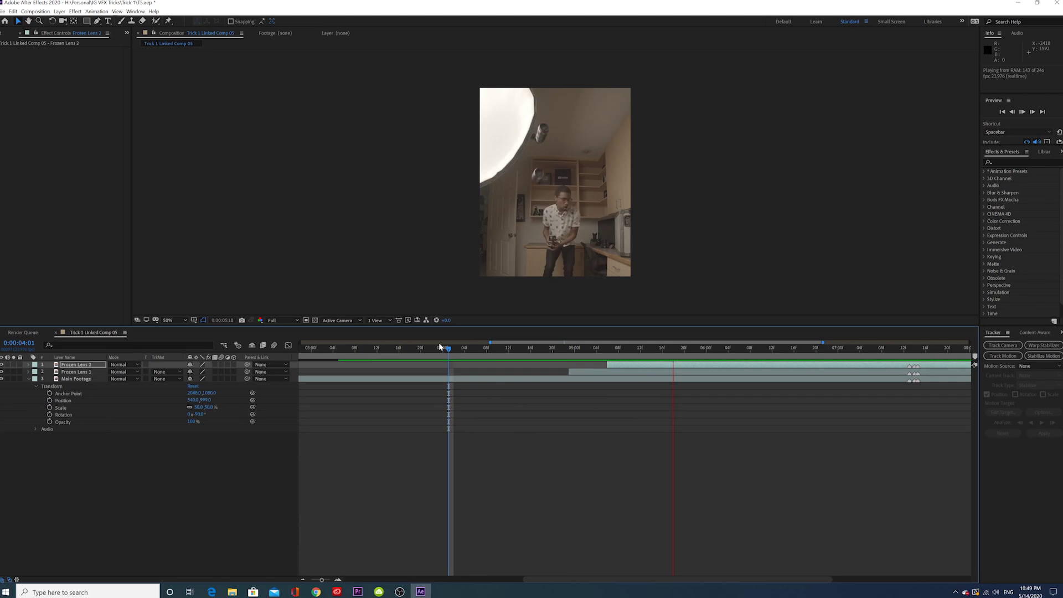
key("space")
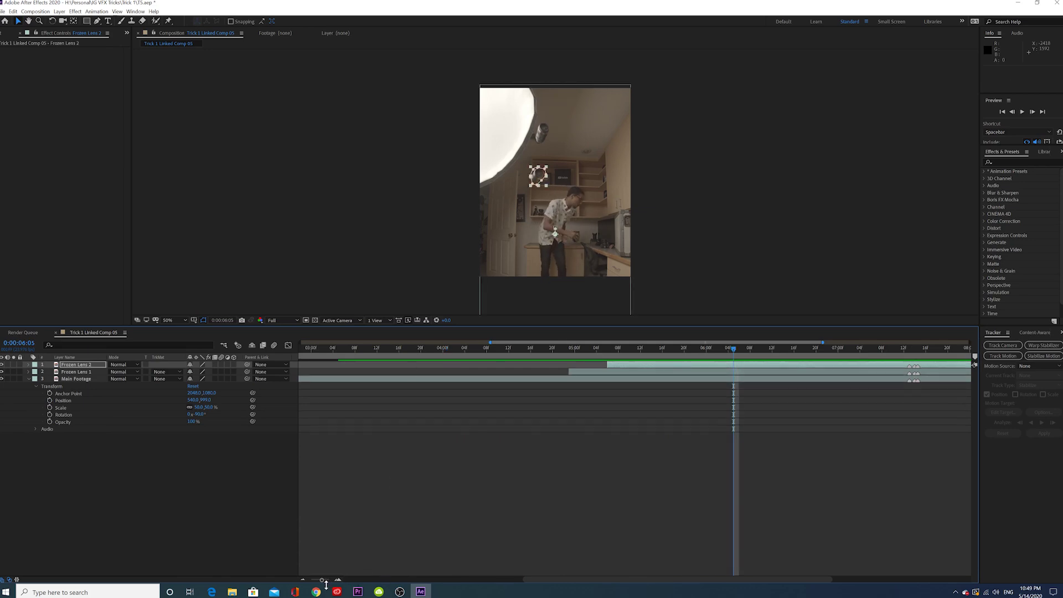
left_click_drag(323, 580, 311, 580)
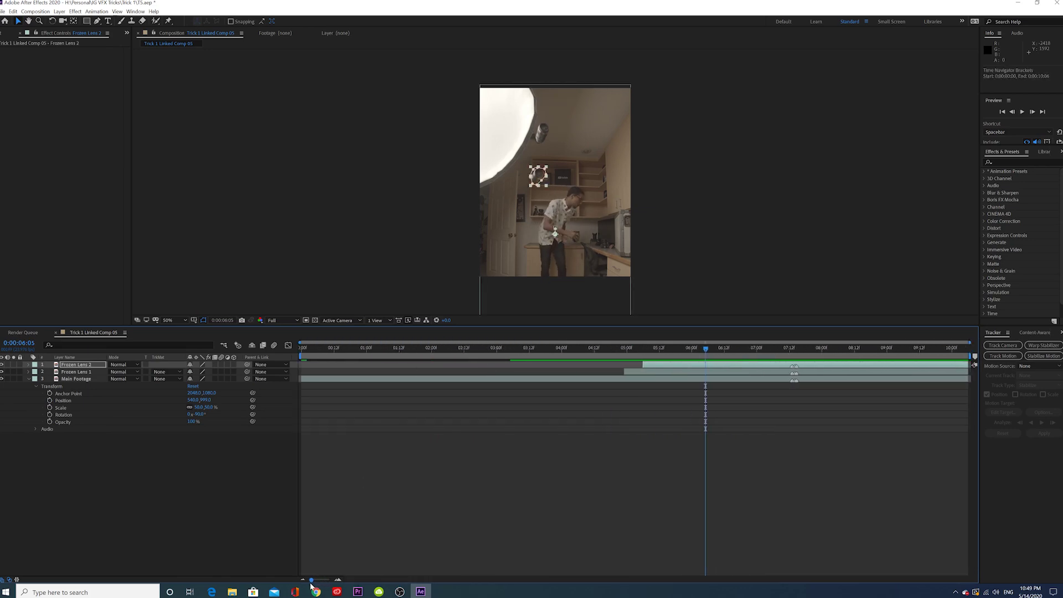
left_click_drag(663, 371, 593, 376)
key("space")
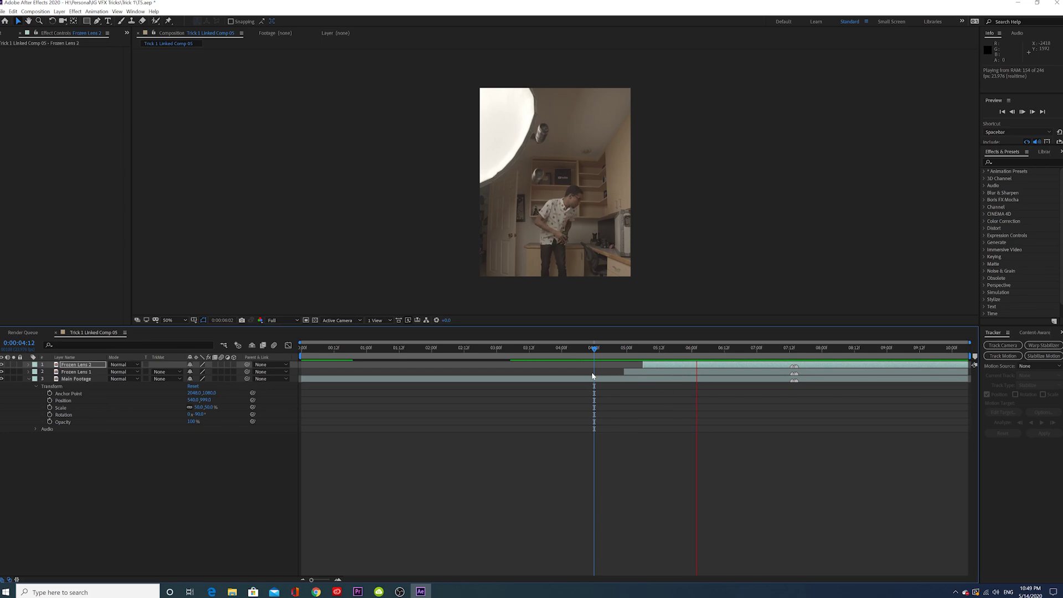
key("space")
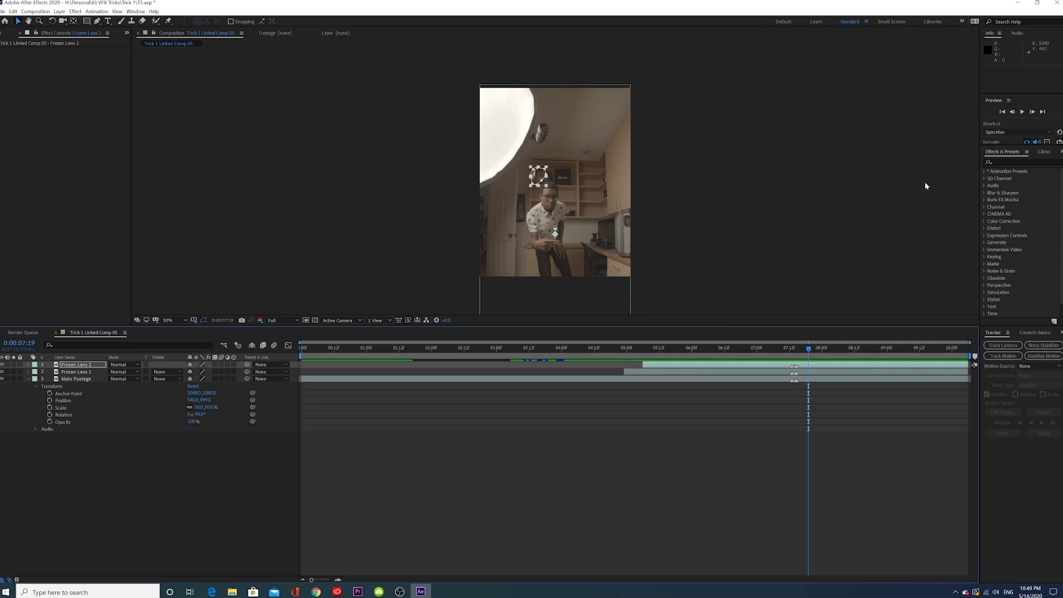
- Keyframe Frozen Lens 2's Position at 0:00:07:18 and again at 0:00:07:22 with the lens moved right out of frame, and preview it
mouse_move(797, 346)
left_mouse_down()
mouse_move(809, 348)
mouse_move(714, 352)
mouse_move(807, 339)
left_mouse_up()
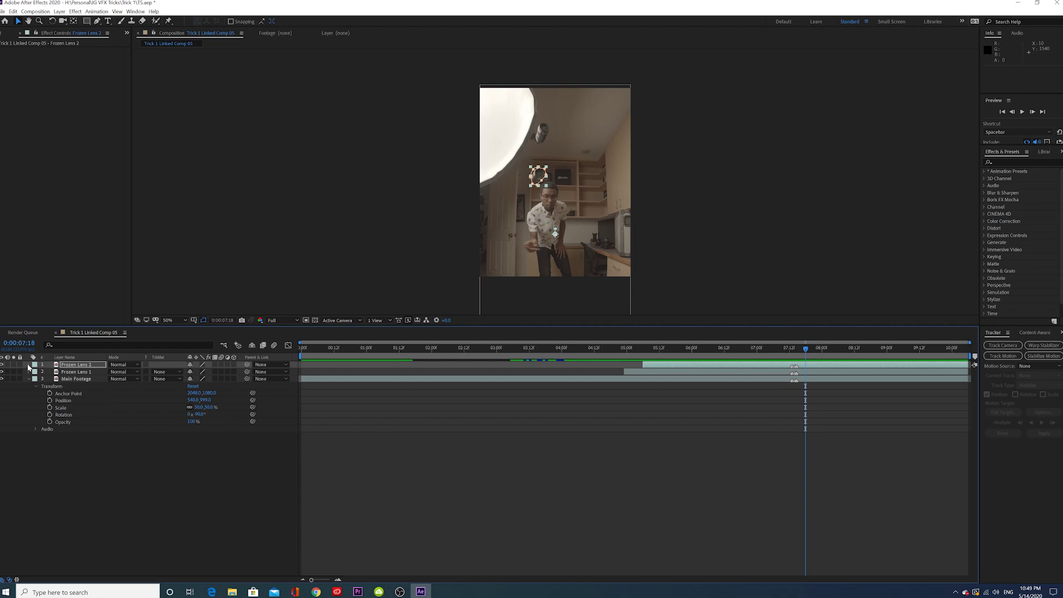
left_click(29, 365)
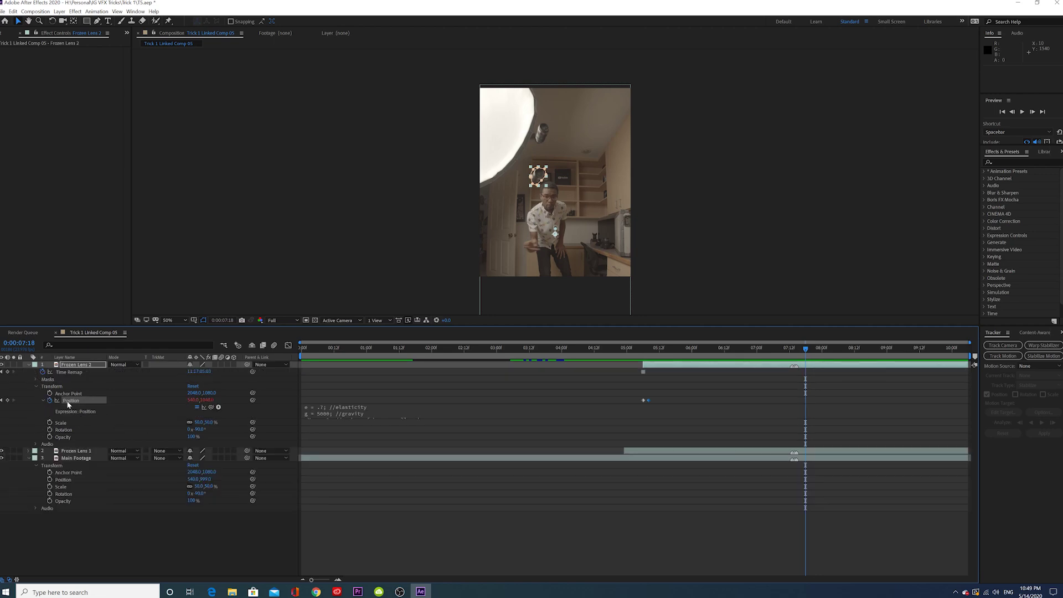
left_click(817, 353)
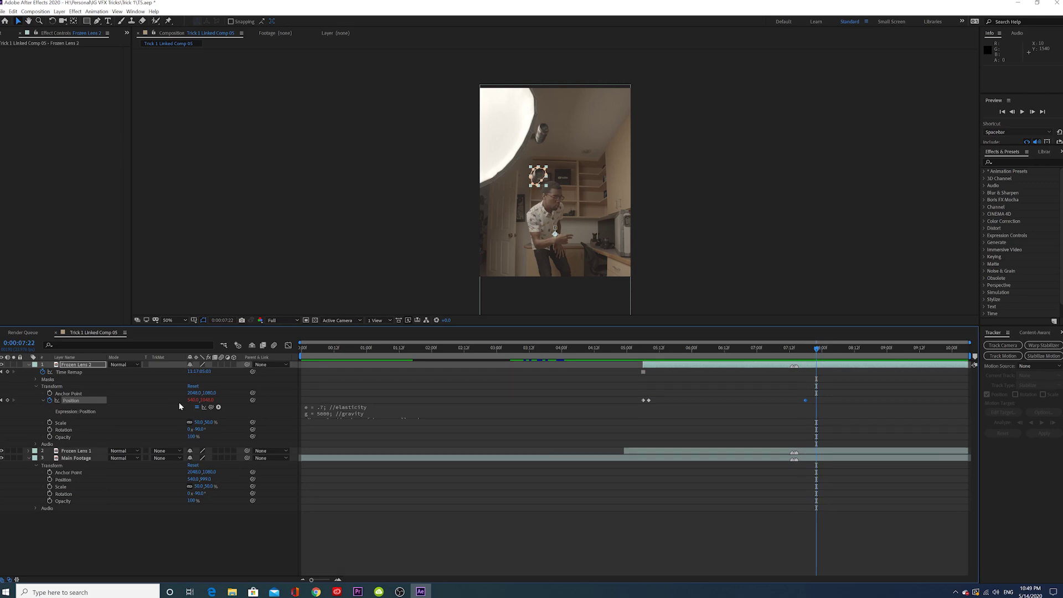
left_click_drag(190, 400, 705, 400)
left_click_drag(575, 393, 575, 393)
left_click_drag(802, 349, 623, 371)
key("space")
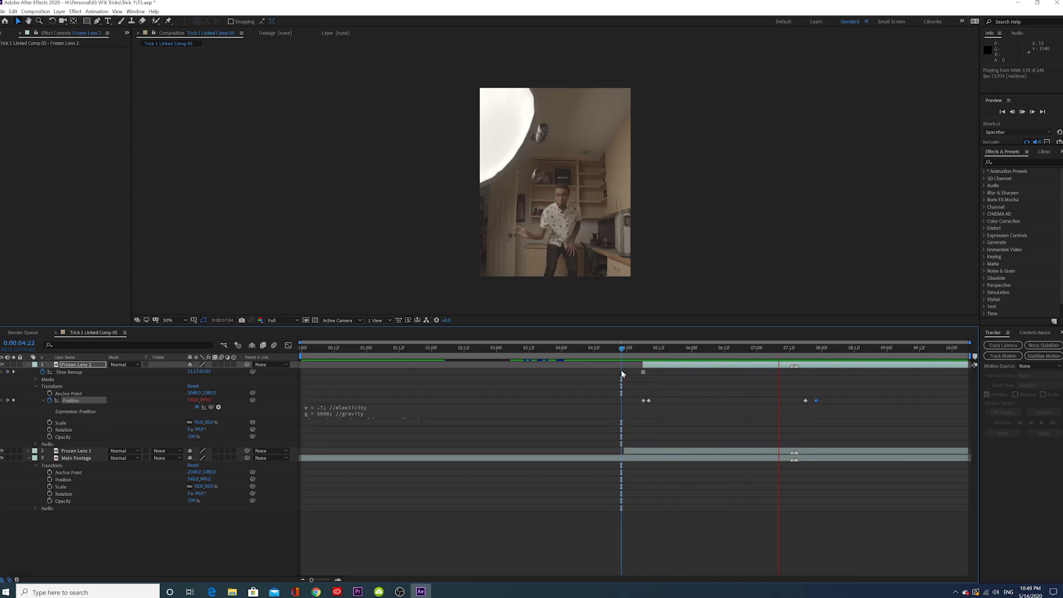
- Push the lens farther right on the 0:00:07:22 Position keyframe and replay the shot from 0:00:04:21
key("space")
left_click_drag(798, 349, 813, 348)
left_click_drag(817, 347, 798, 350)
left_click(14, 400)
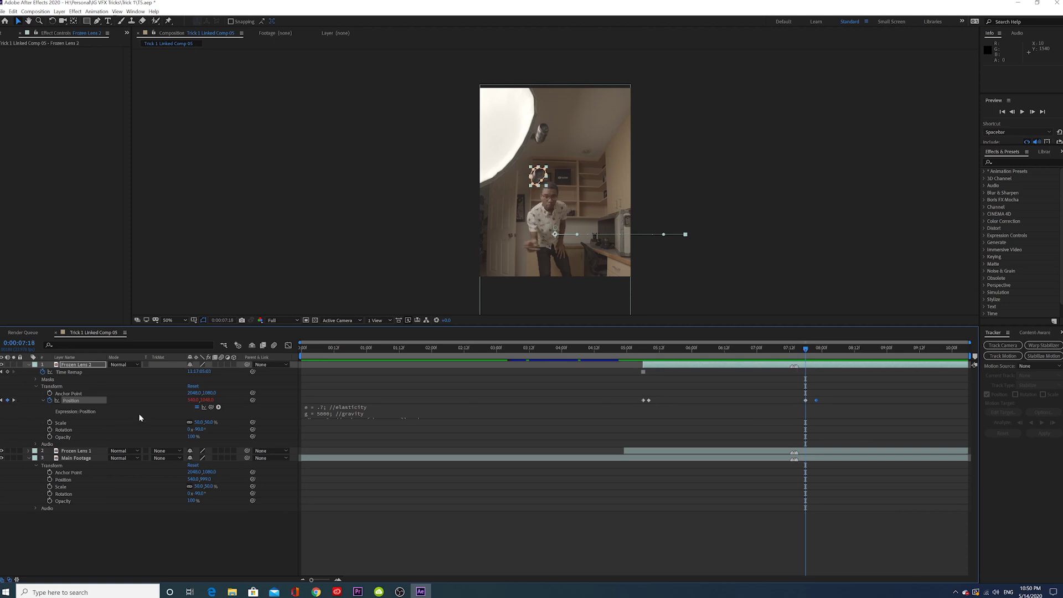
left_click(15, 400)
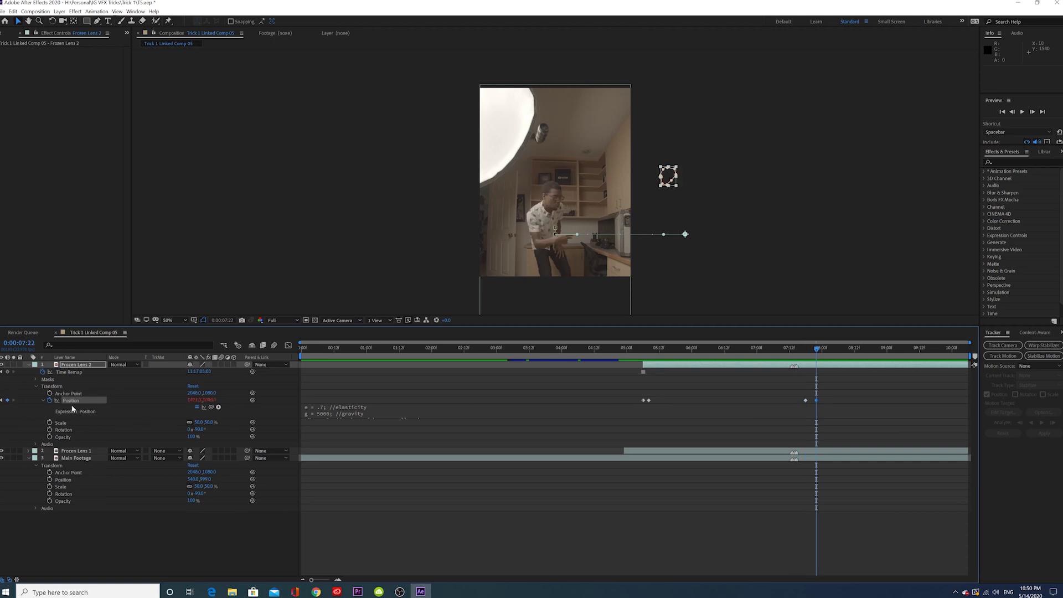
left_click_drag(197, 403, 641, 404)
left_click_drag(675, 353, 612, 367)
key("space")
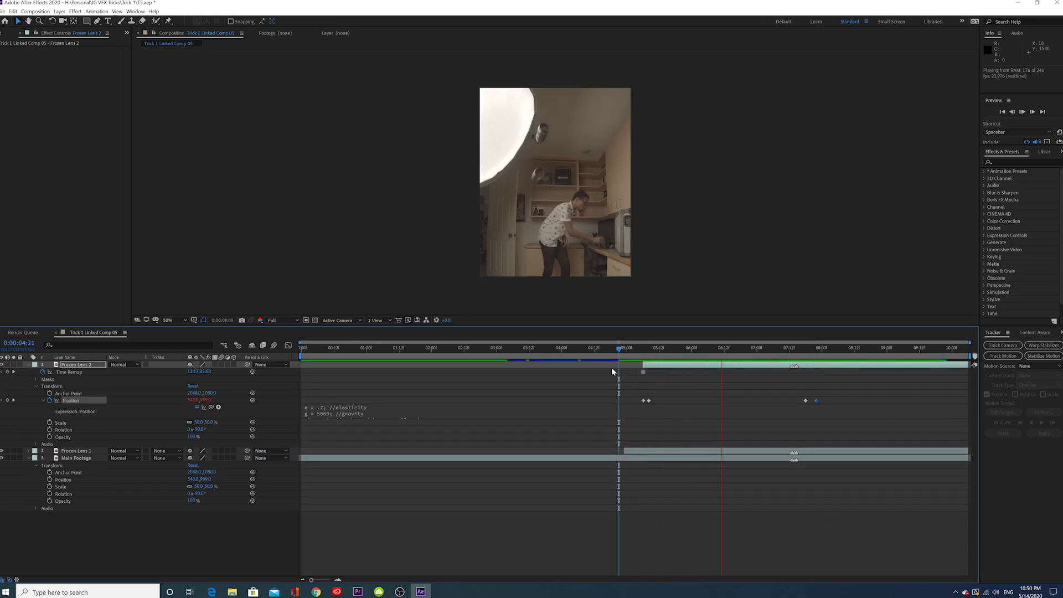
key("space")
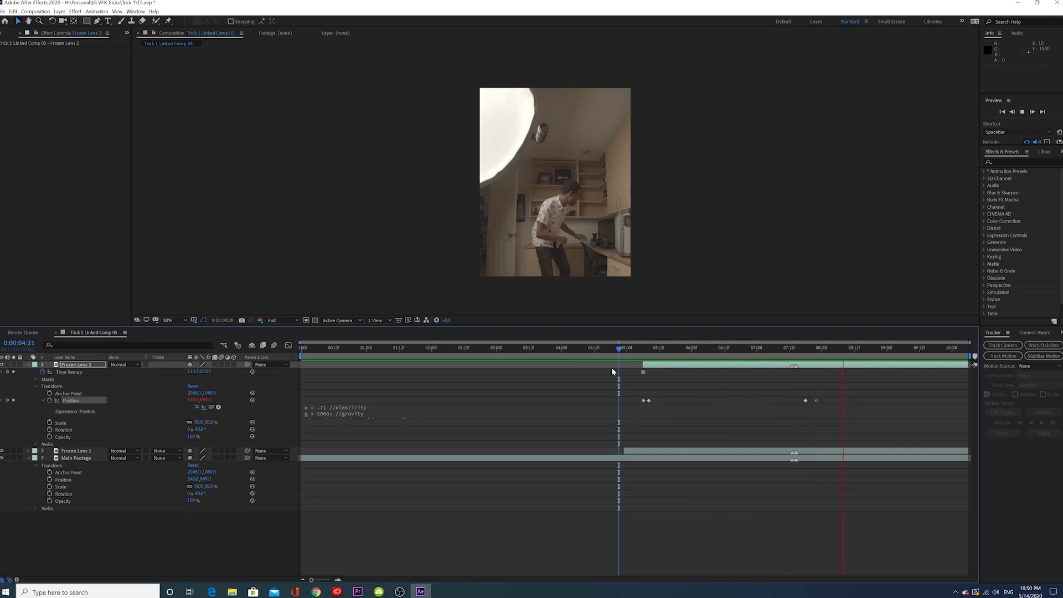
- Delay Frozen Lens 2's last Position keyframe to about 0:00:08:13 and check the lens's exit from 0:00:07:18 onward
left_click(809, 350)
left_click_drag(816, 400, 912, 400)
key("space")
left_click(806, 349)
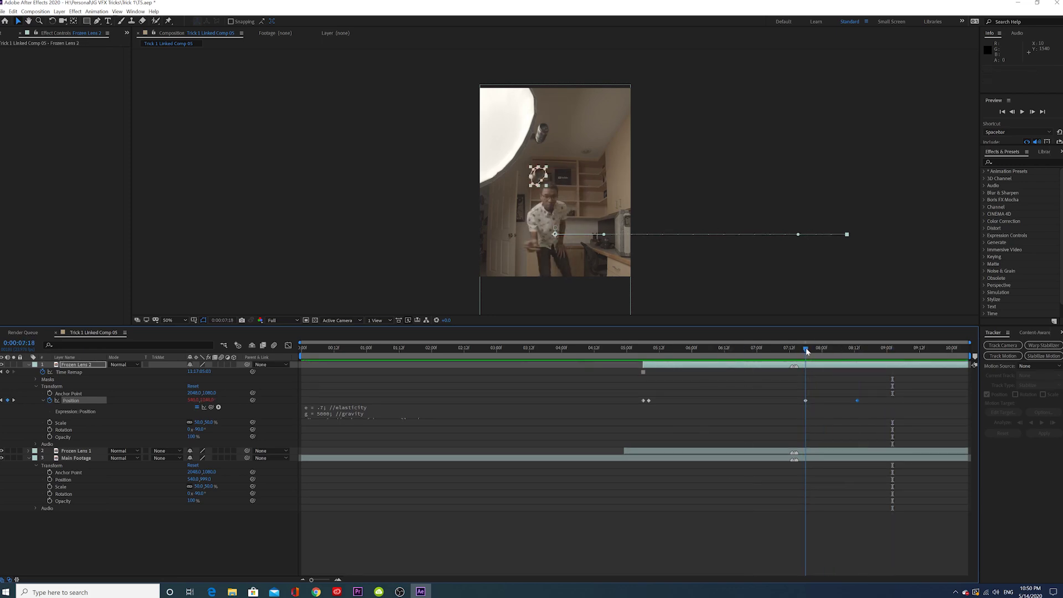
left_click_drag(809, 351, 814, 351)
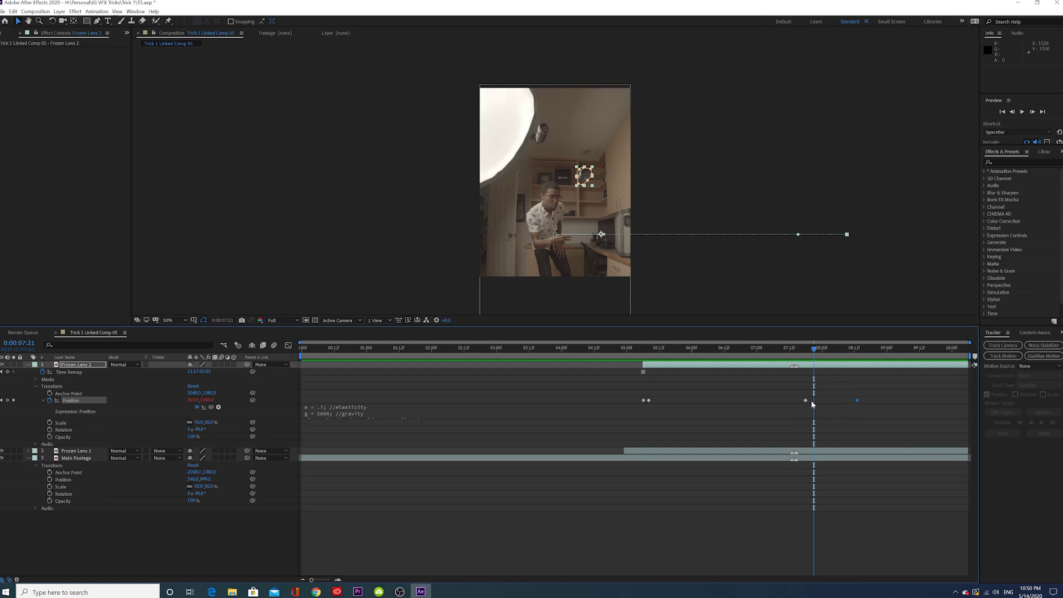
key("space")
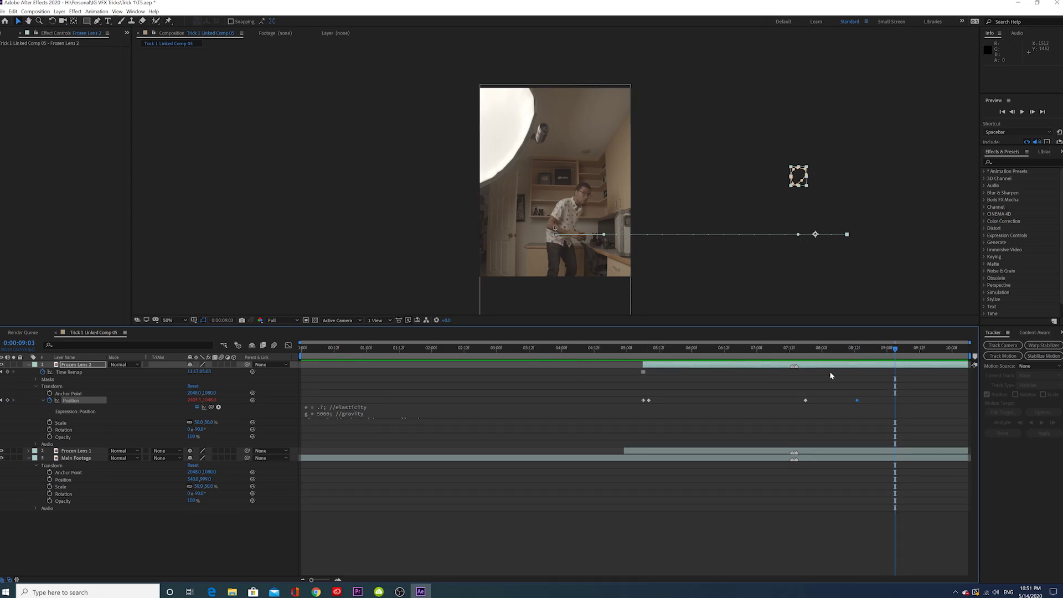
- Keyframe Frozen Lens 1's Position at 0:00:07:18 and at 0:00:08:13 with the lens moved right out of frame, and preview it
left_click_drag(644, 357, 621, 363)
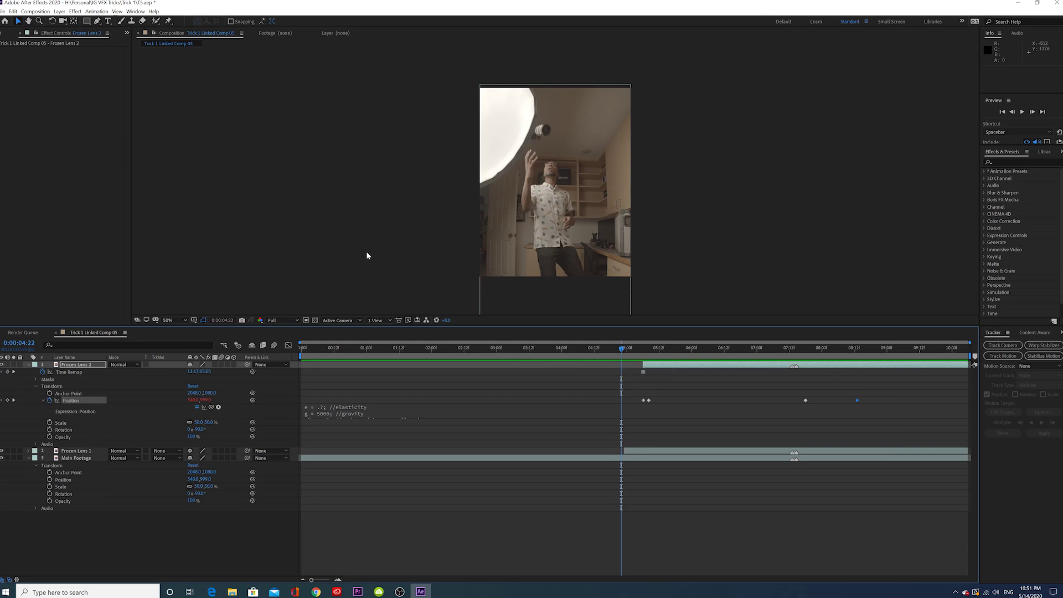
left_click(75, 452)
left_click(28, 452)
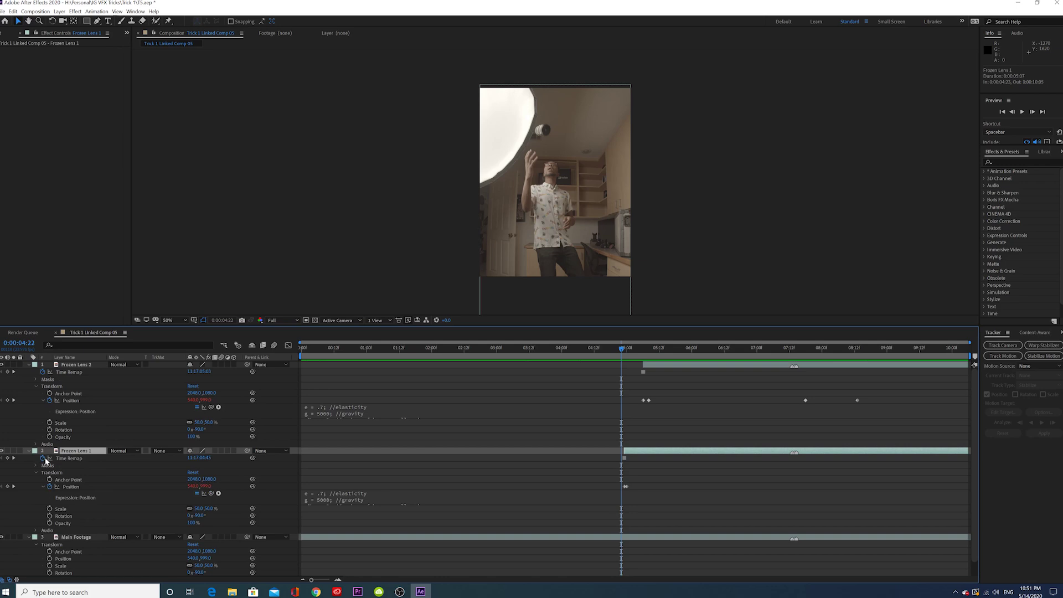
left_click_drag(788, 350, 806, 350)
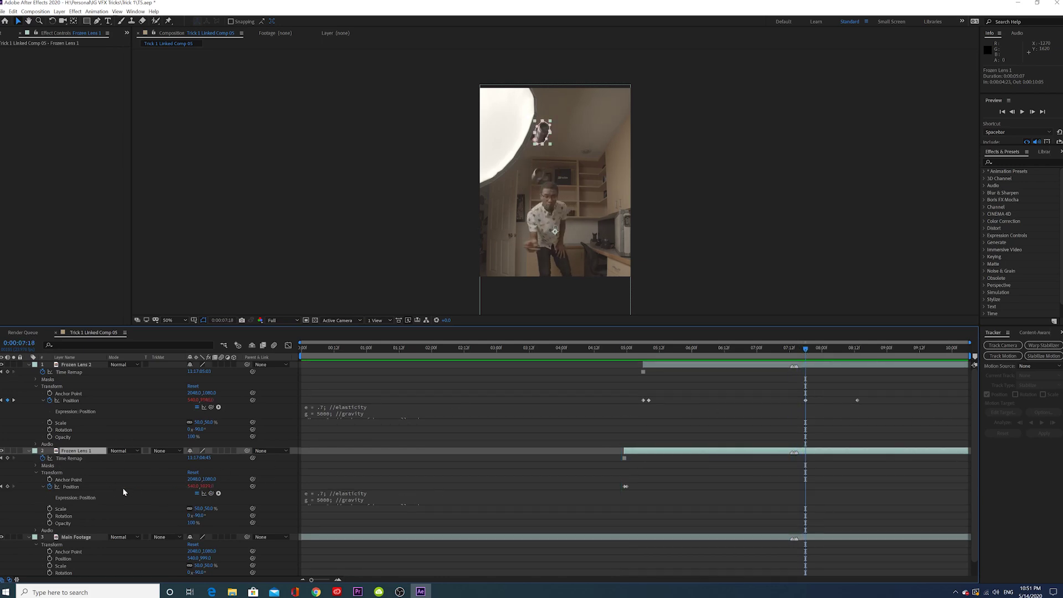
left_click(8, 486)
left_click_drag(810, 353, 857, 351)
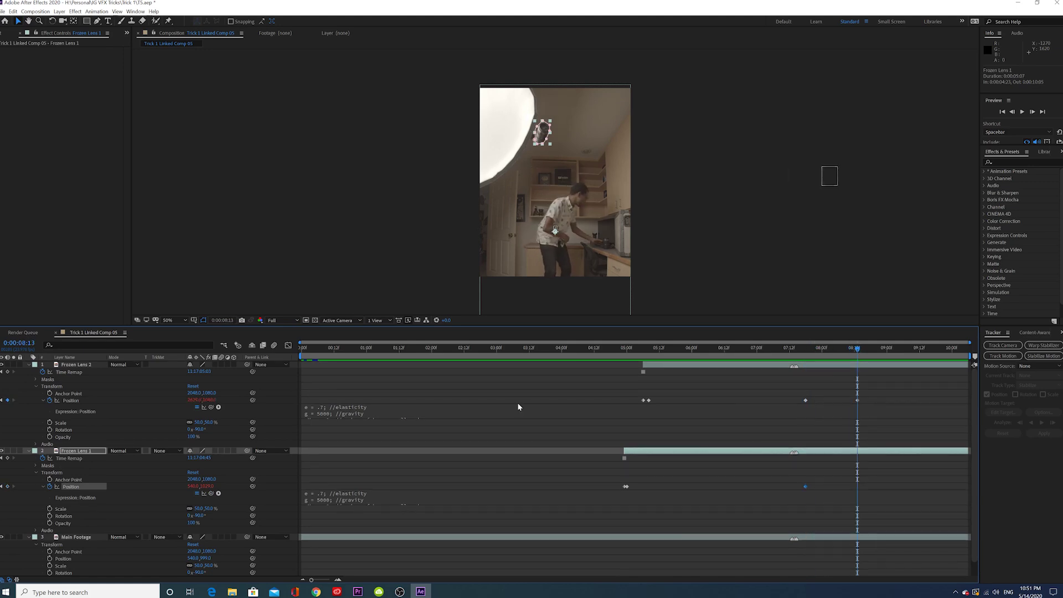
left_click_drag(195, 487, 972, 415)
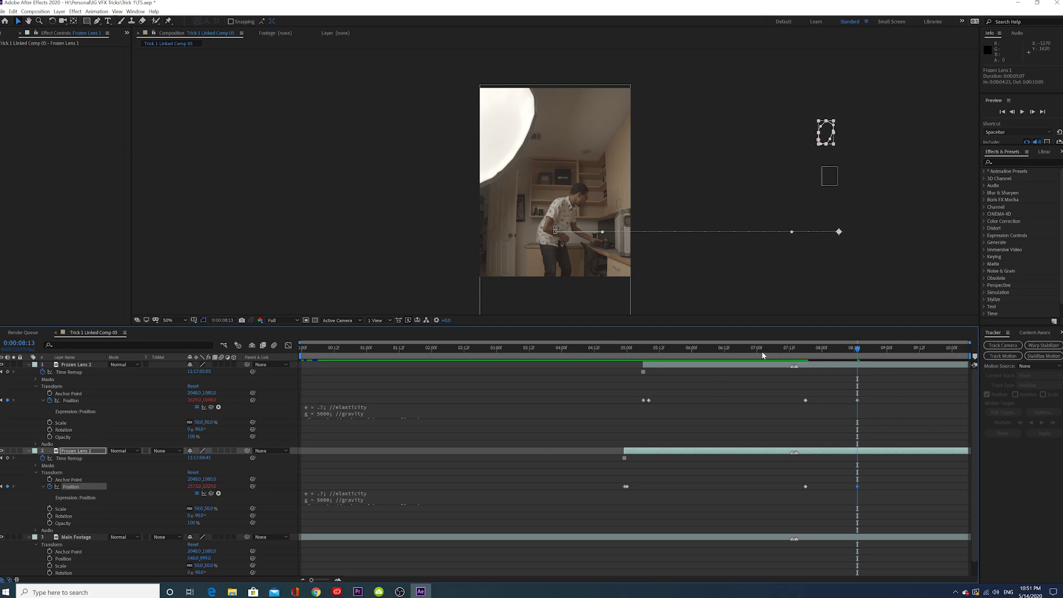
key("space")
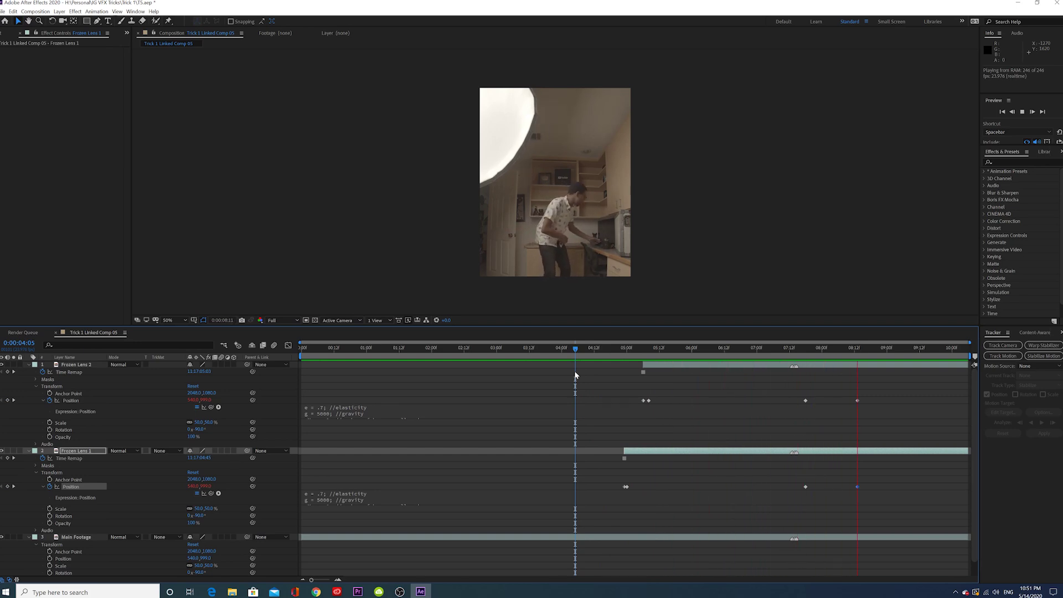
key("space")
- Try shifting Frozen Lens 2's two exit Position keyframes a few frames earlier and replay the shot from 0:00:04:22
left_click_drag(891, 389, 793, 401)
left_click(611, 347)
key("space")
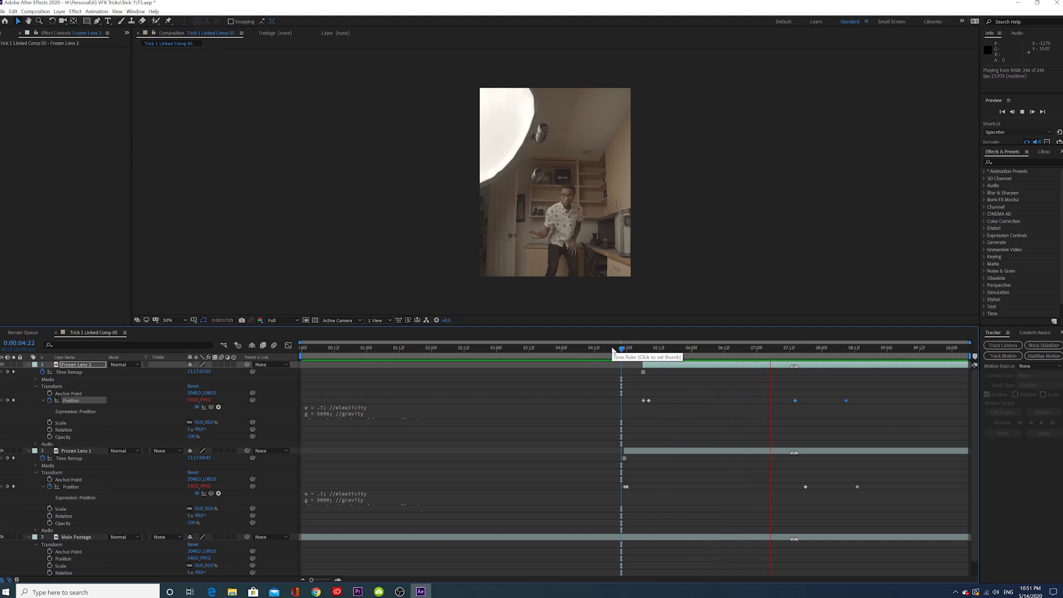
key("space")
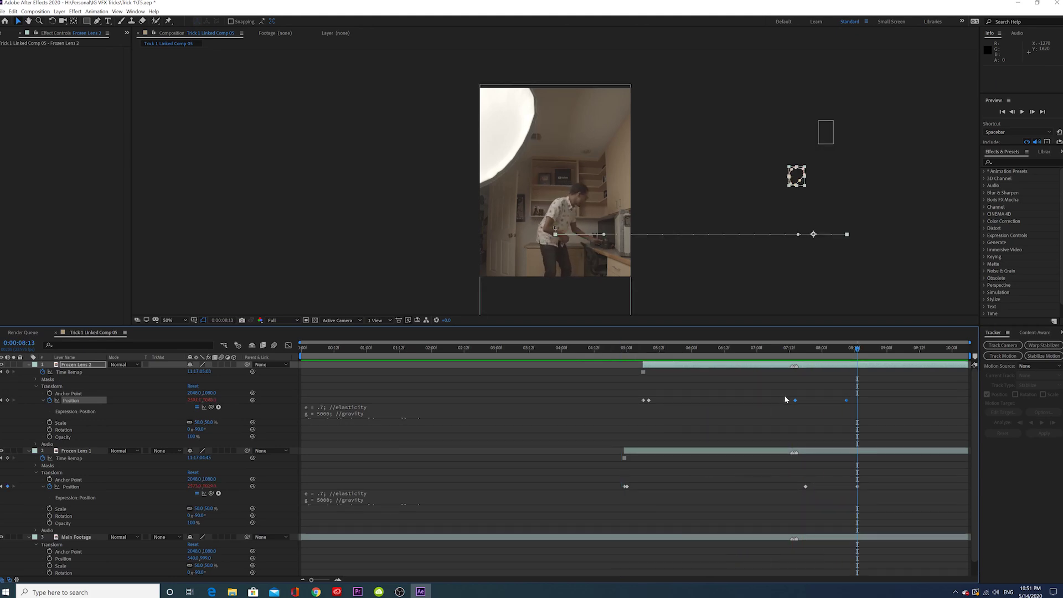
- Delay Frozen Lens 2's exit Position keyframes to about 0:00:07:19 and 0:00:08:17, and replay the shot from 0:00:04:15
left_click_drag(796, 400, 868, 400)
left_click(601, 355)
key("space")
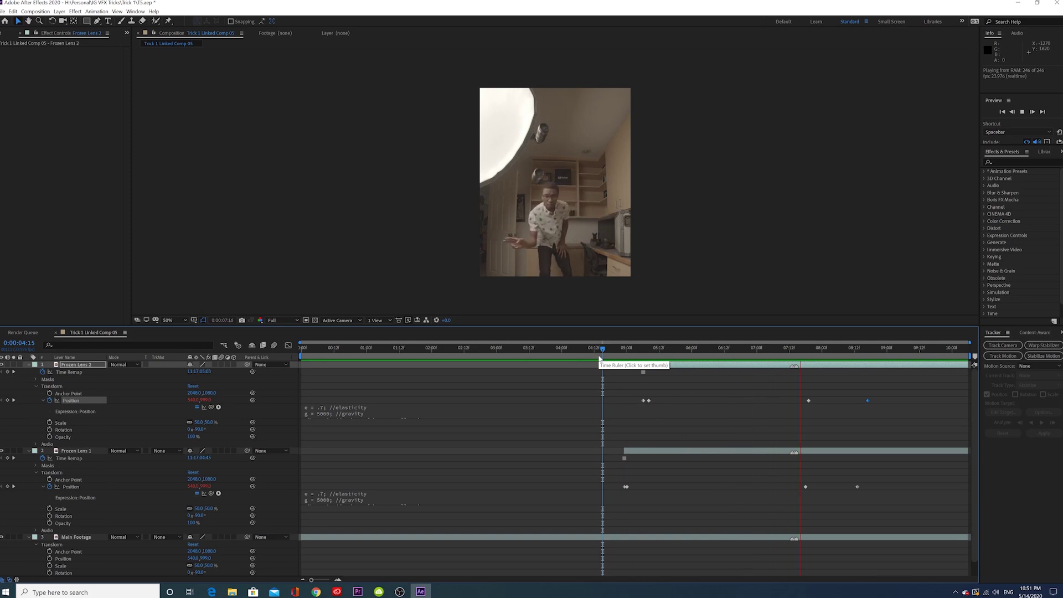
key("space")
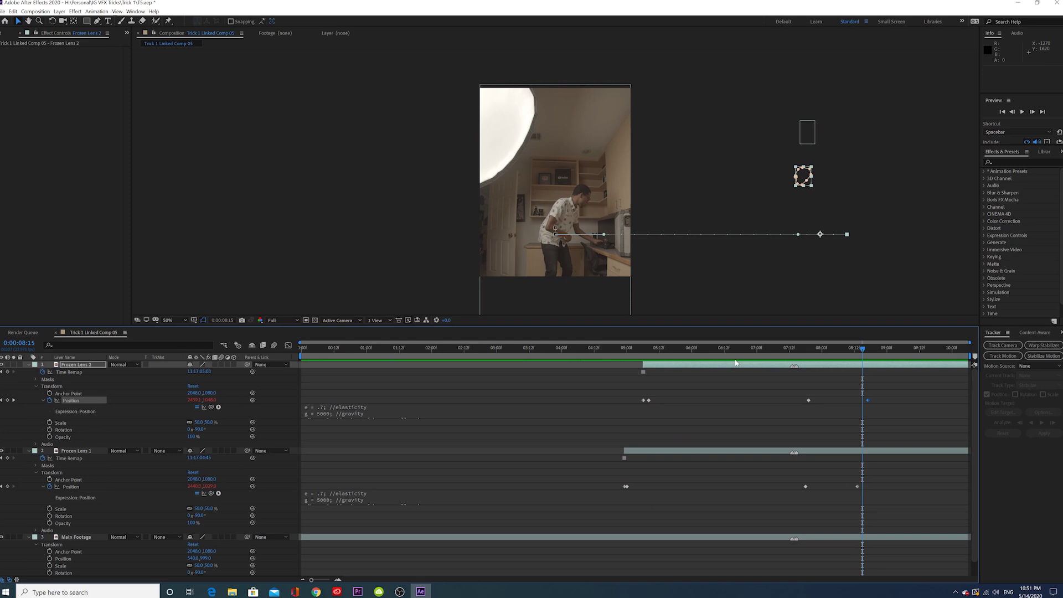
- Collapse the properties of all three layers and enable motion blur for the layers and the composition
left_click(708, 348)
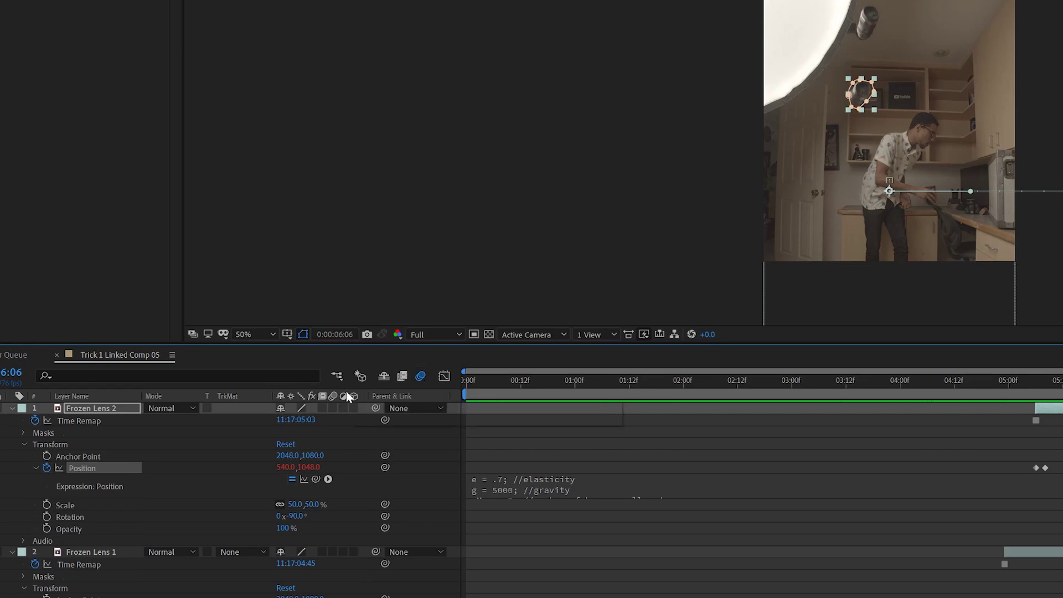
left_click(10, 408)
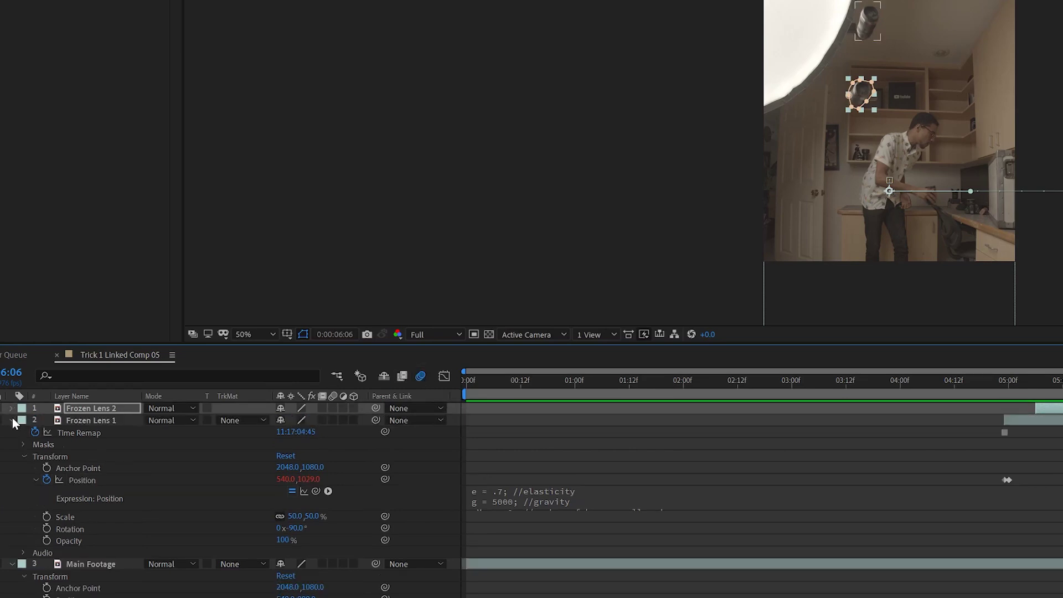
left_click(11, 420)
left_click(10, 432)
left_click_drag(329, 408, 334, 429)
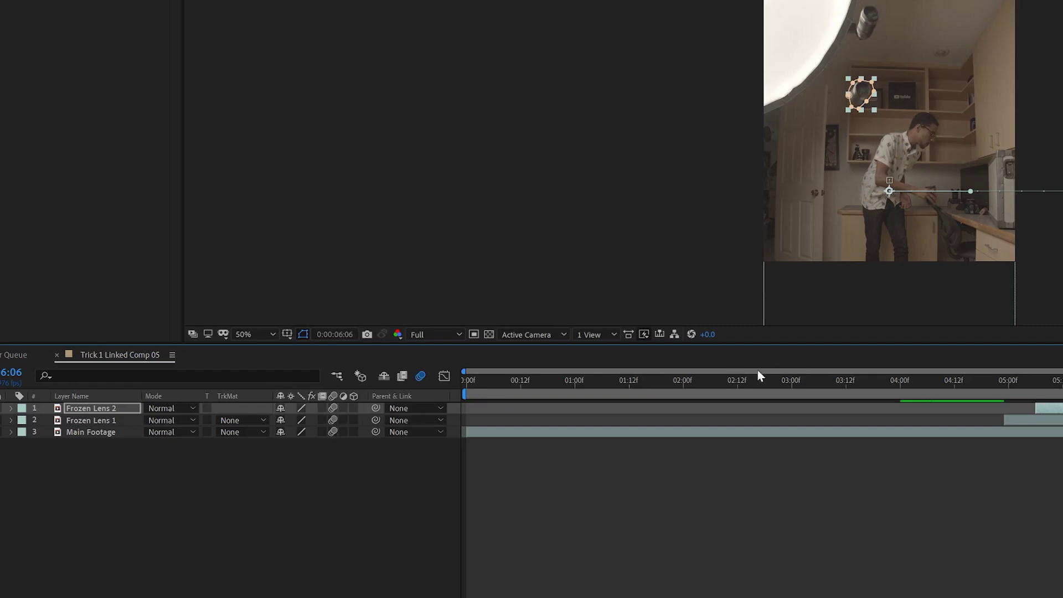
- Preview the motion-blurred shot from 0:00:01:06 and again from 0:00:04:18 to check both lenses' exit
left_click(672, 381)
left_click(517, 382)
key("space")
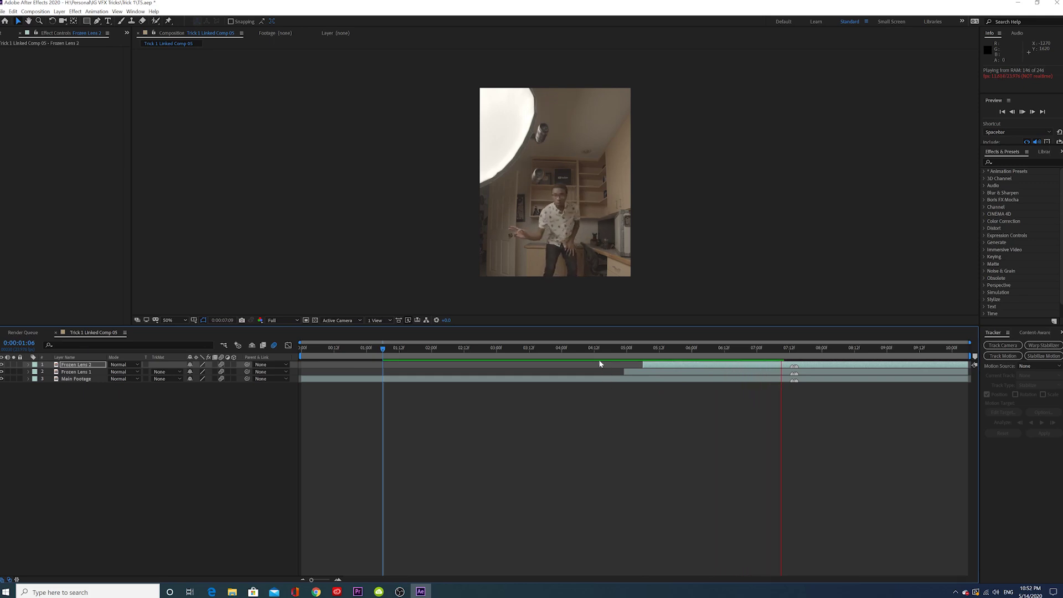
left_click(611, 351)
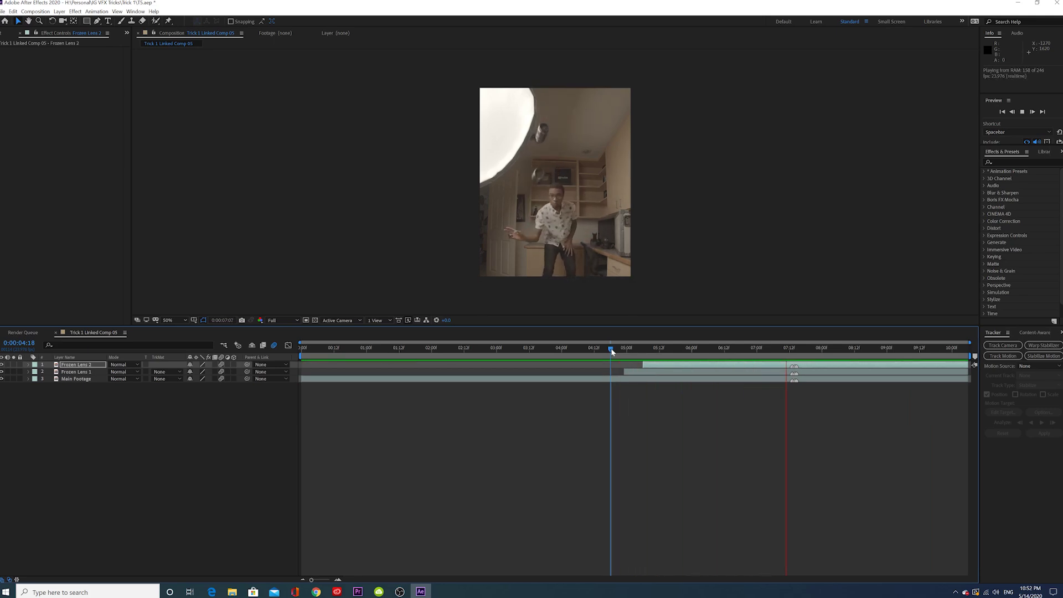
key("space")
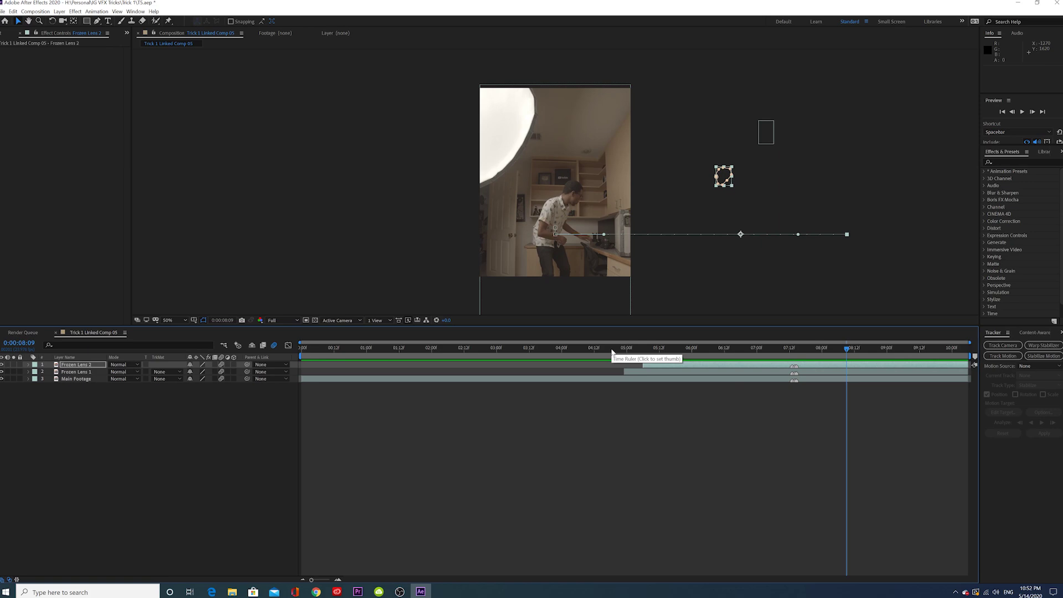